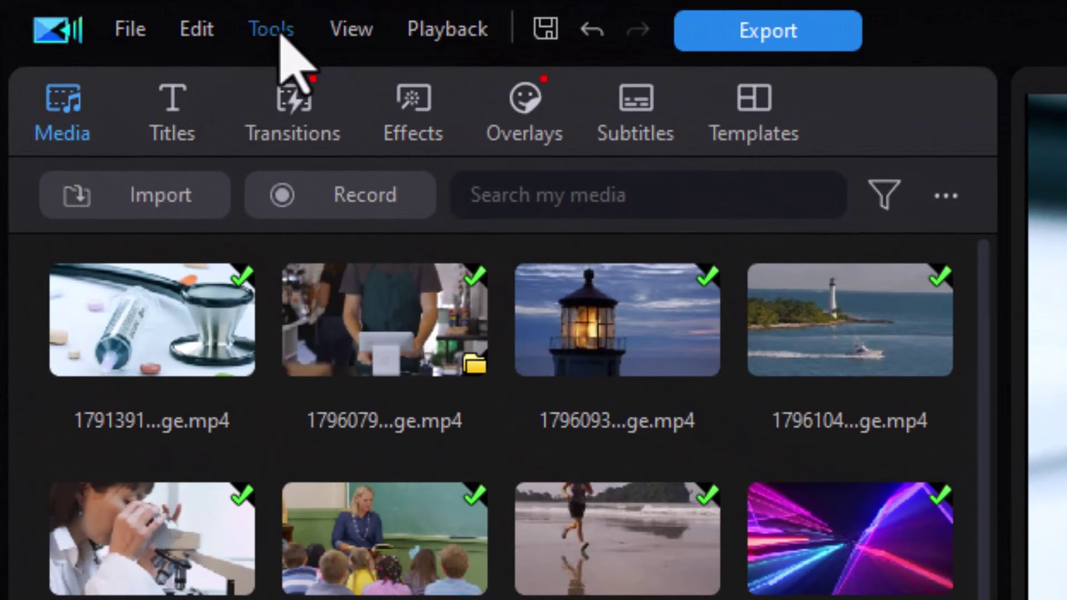
# Insert a chapter at the start of each clip on the first video track, giving 14 chapters
pyautogui.click(278, 29)
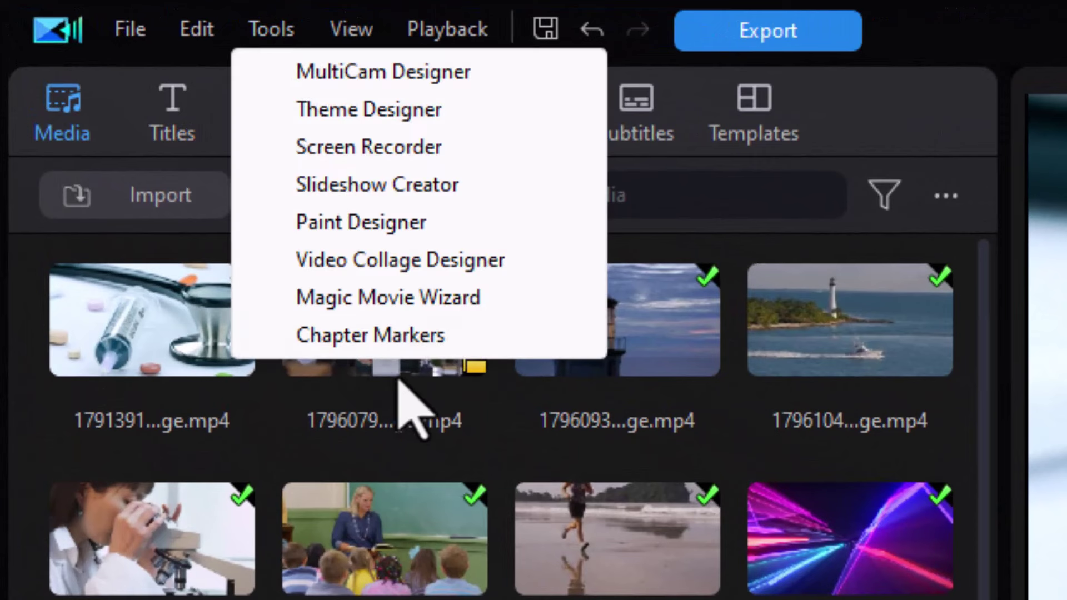
pyautogui.click(408, 337)
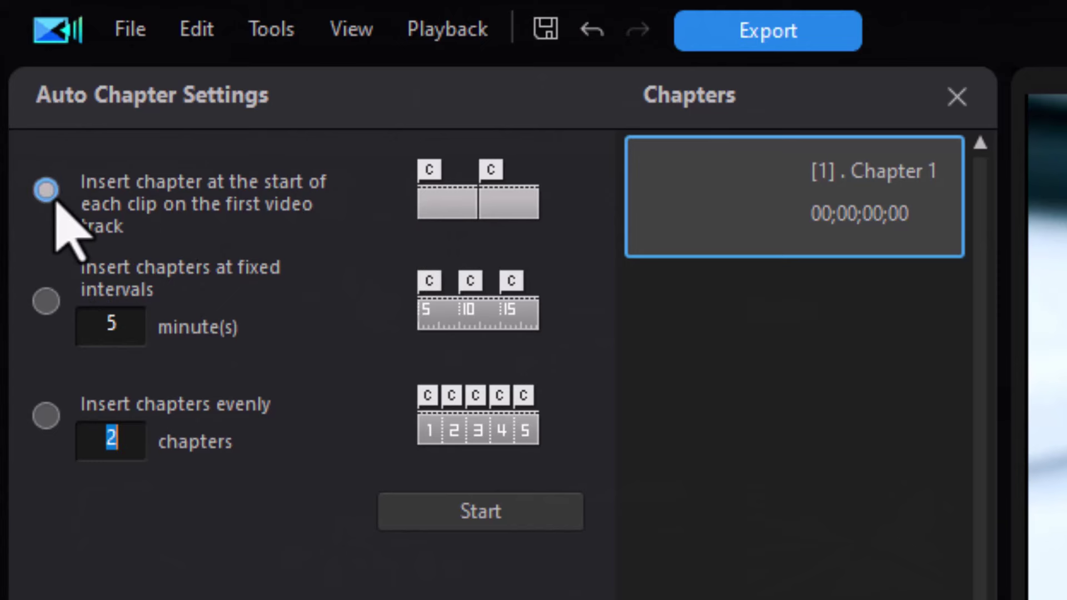
pyautogui.click(469, 525)
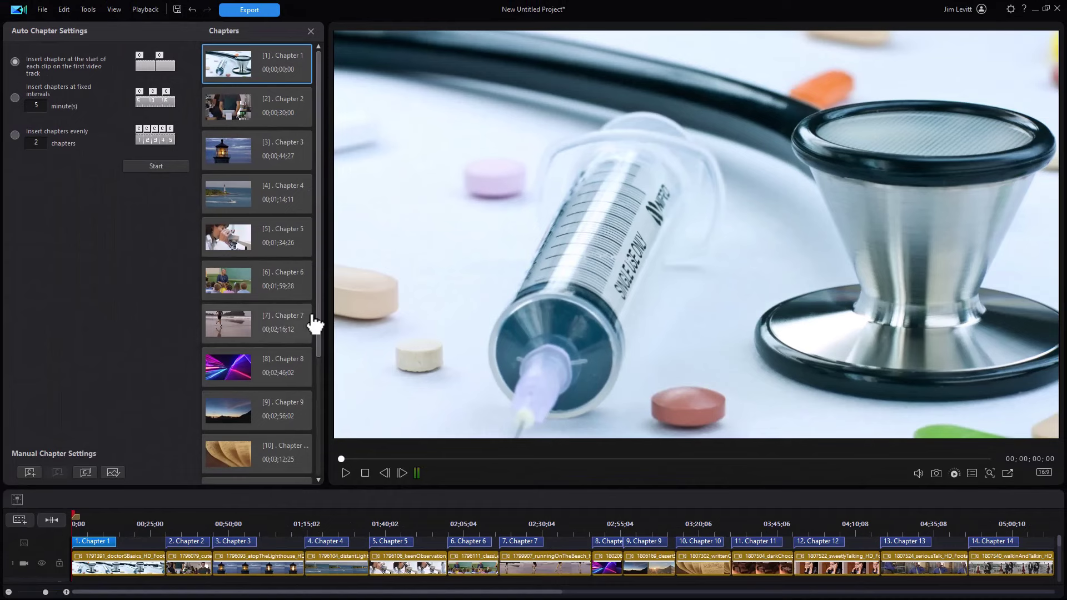
pyautogui.moveTo(319, 330); pyautogui.dragTo(321, 488)
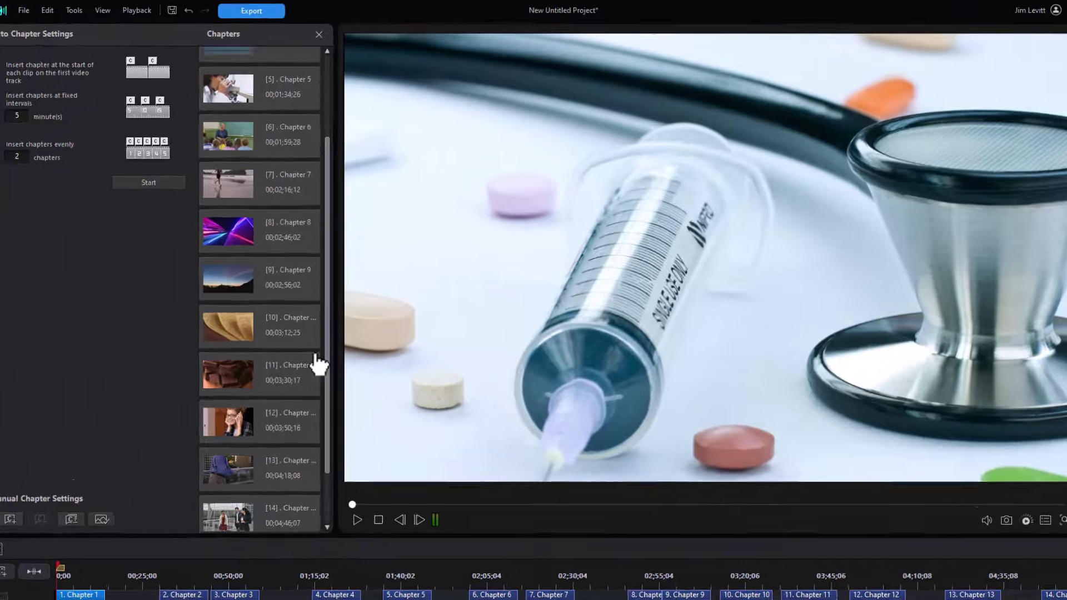
pyautogui.moveTo(318, 364); pyautogui.dragTo(303, 187)
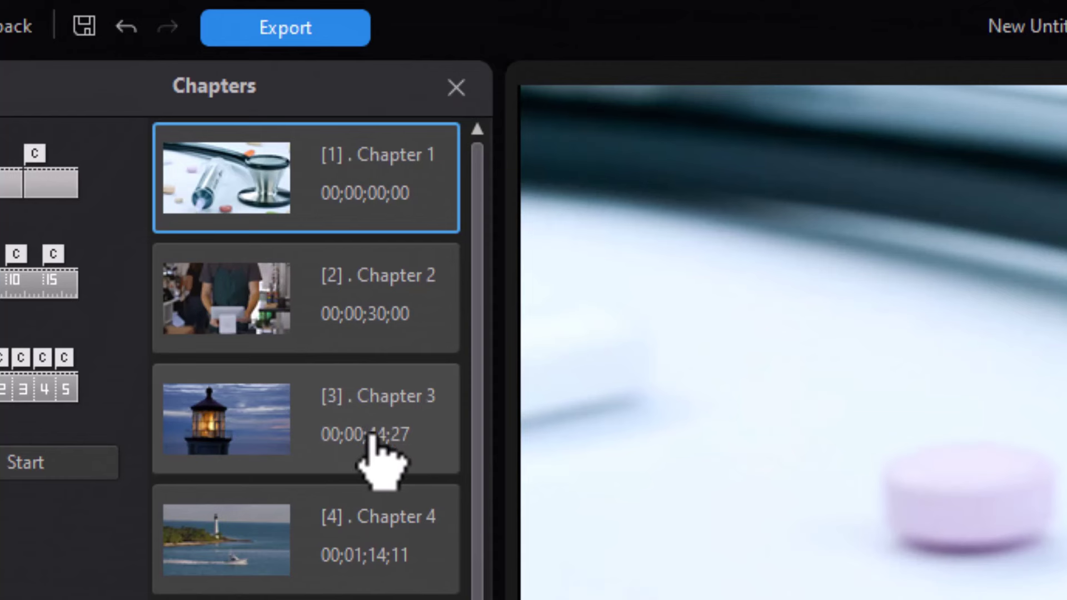
# Rename the Chapter 3 card in the chapters list to 'Lighthouse'
pyautogui.click(369, 437)
pyautogui.rightClick(371, 437)
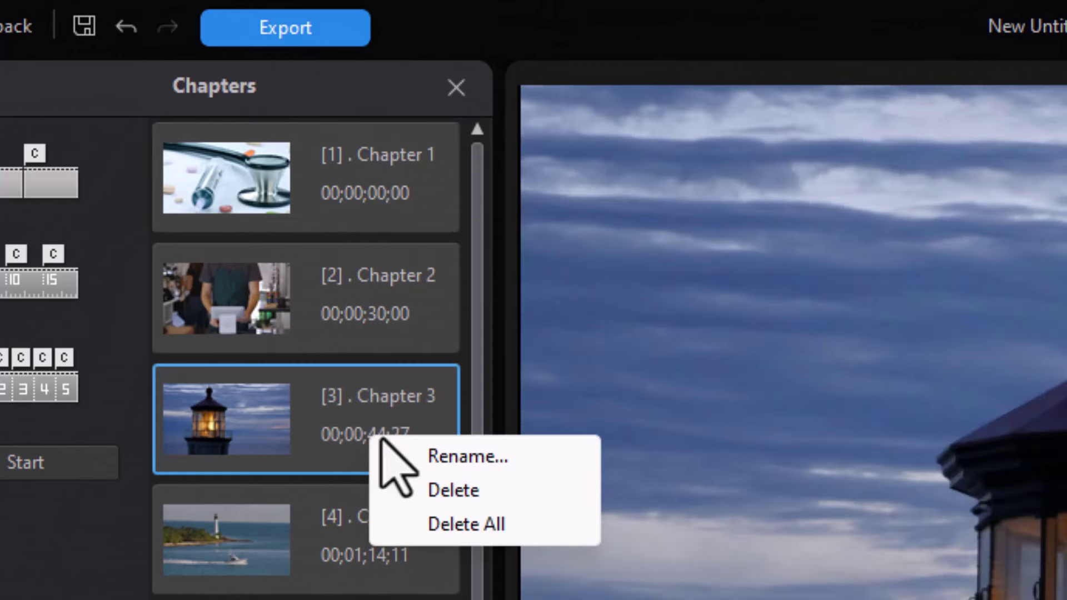
pyautogui.click(497, 457)
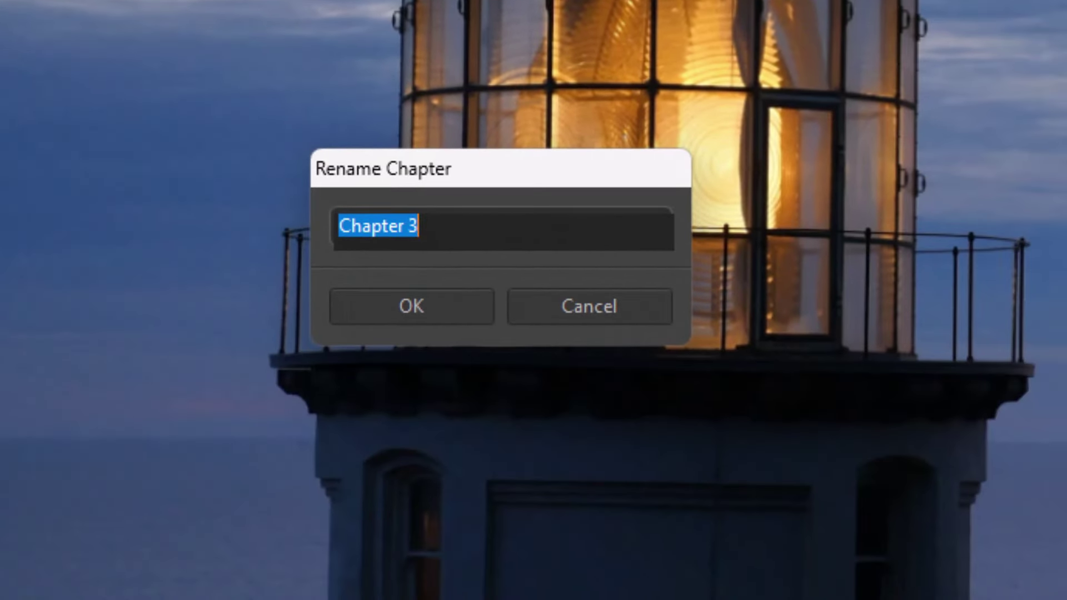
pyautogui.write('Lighthouse')
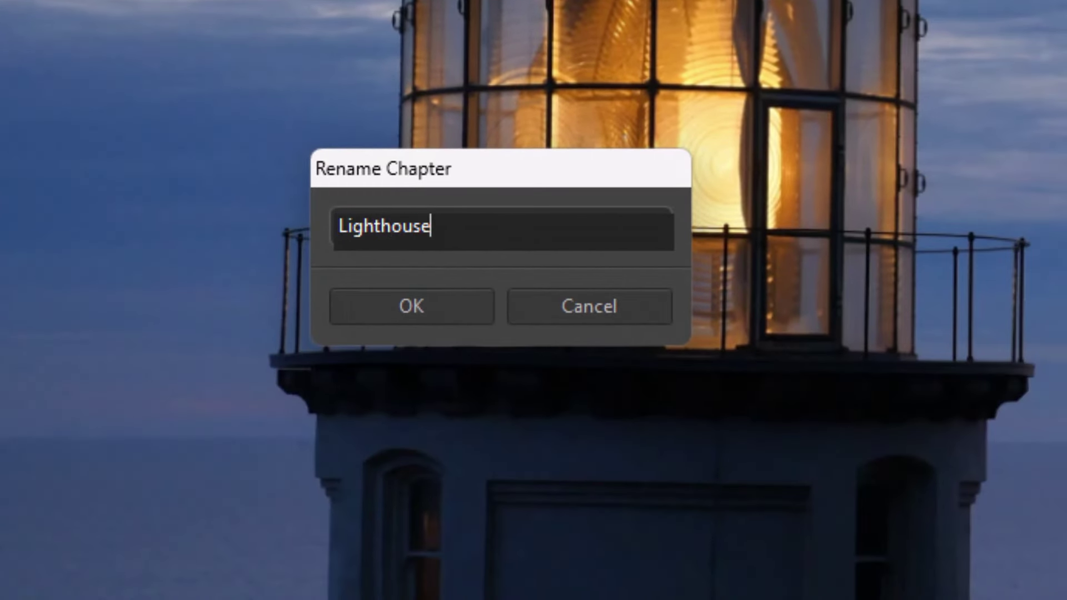
pyautogui.press('Return')
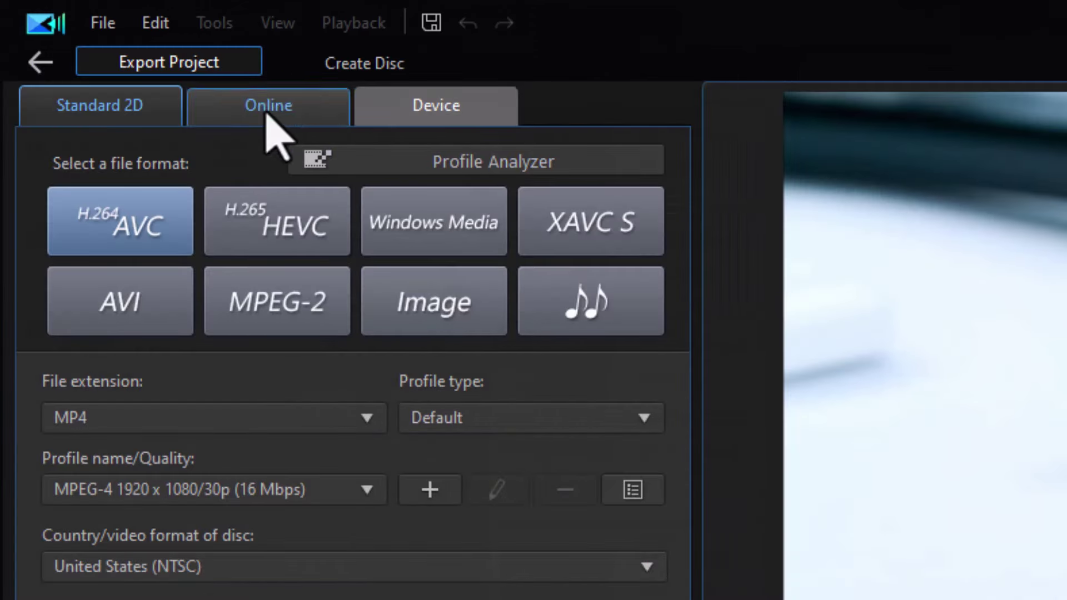
# Switch to creating a disc from the project and open the buttons-per-page choice
pyautogui.click(417, 70)
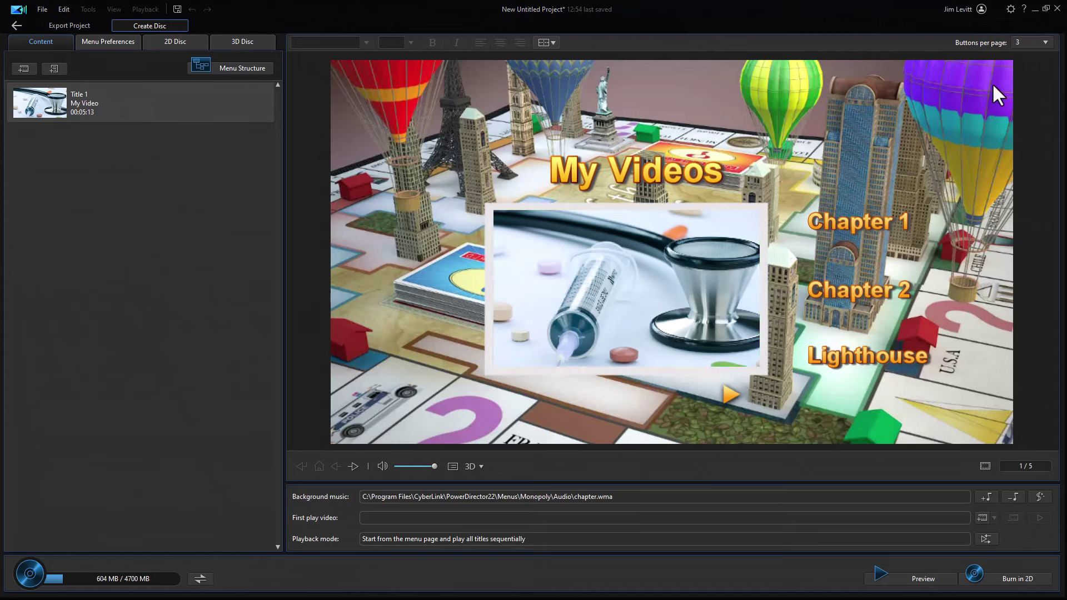
pyautogui.click(1047, 43)
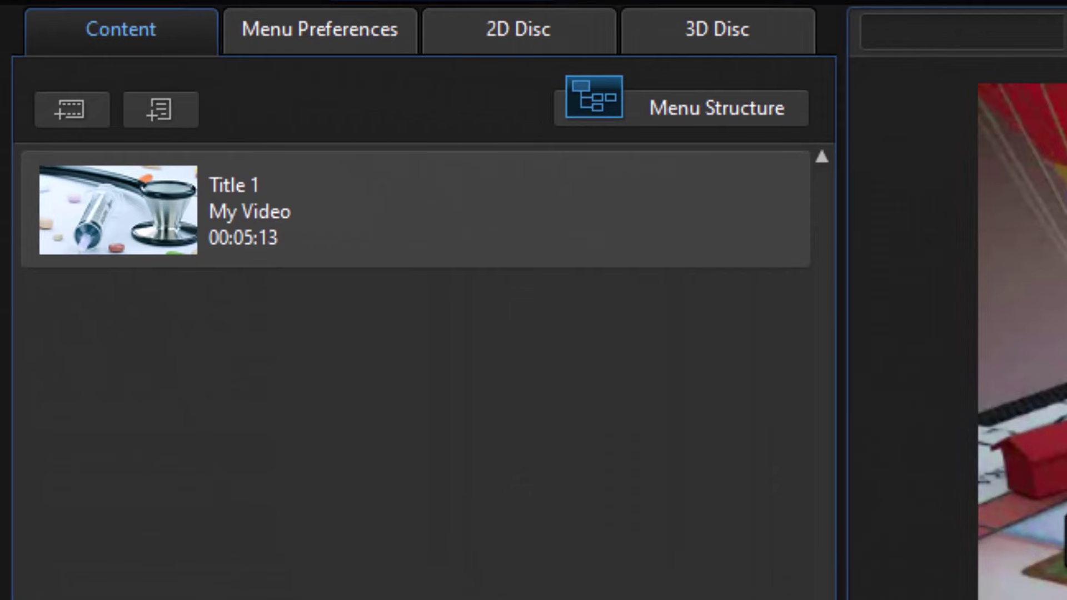
# Pick the Aurora template from the disc menu templates and open it in Menu Designer
pyautogui.click(320, 36)
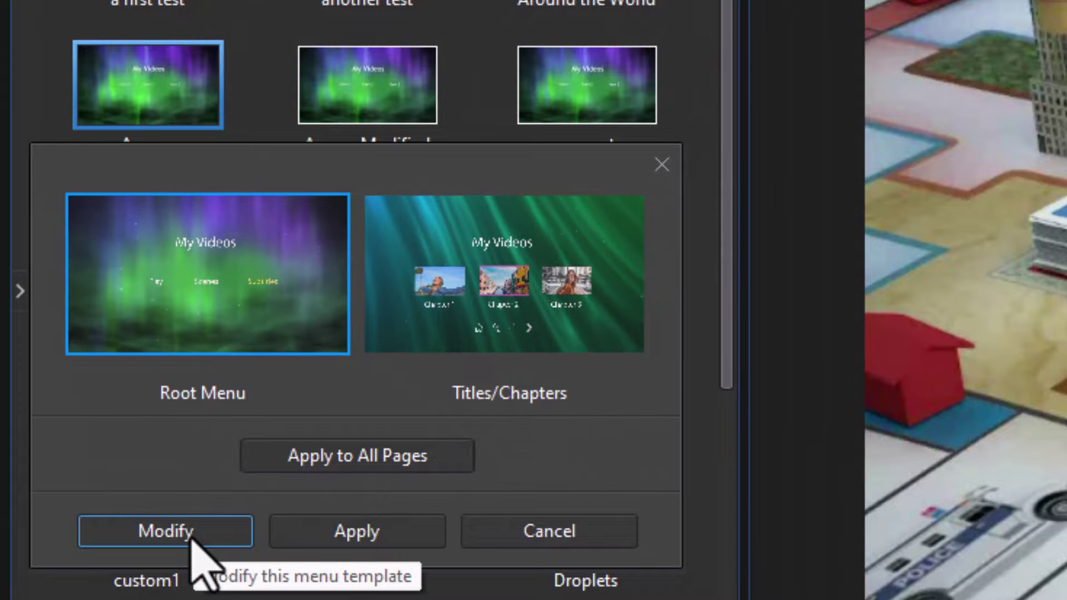
pyautogui.click(189, 533)
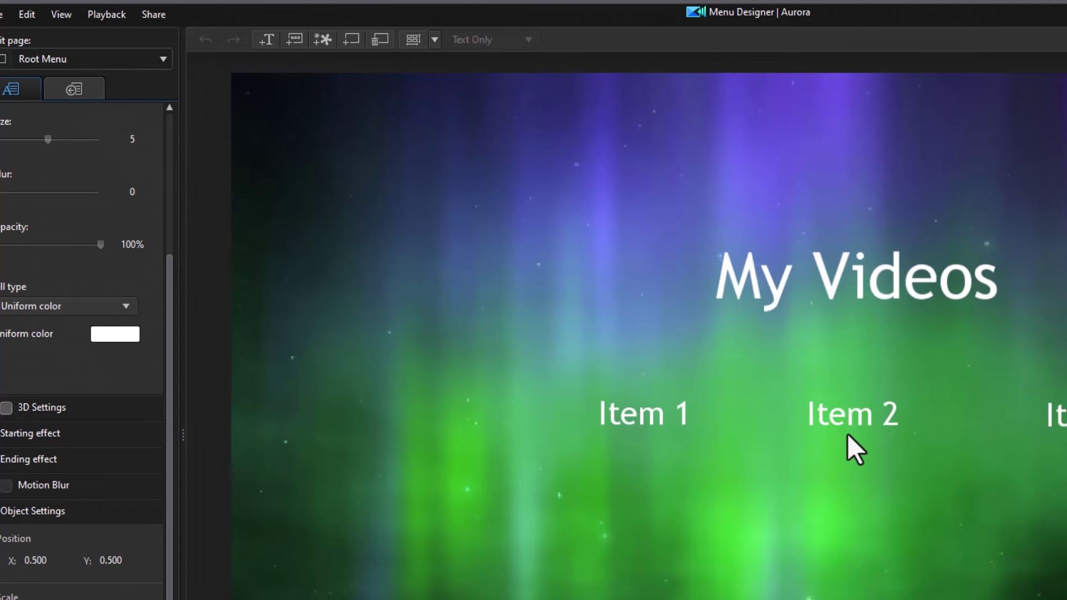
# Drag the My Videos title up near the top of the Aurora root menu
pyautogui.click(847, 278)
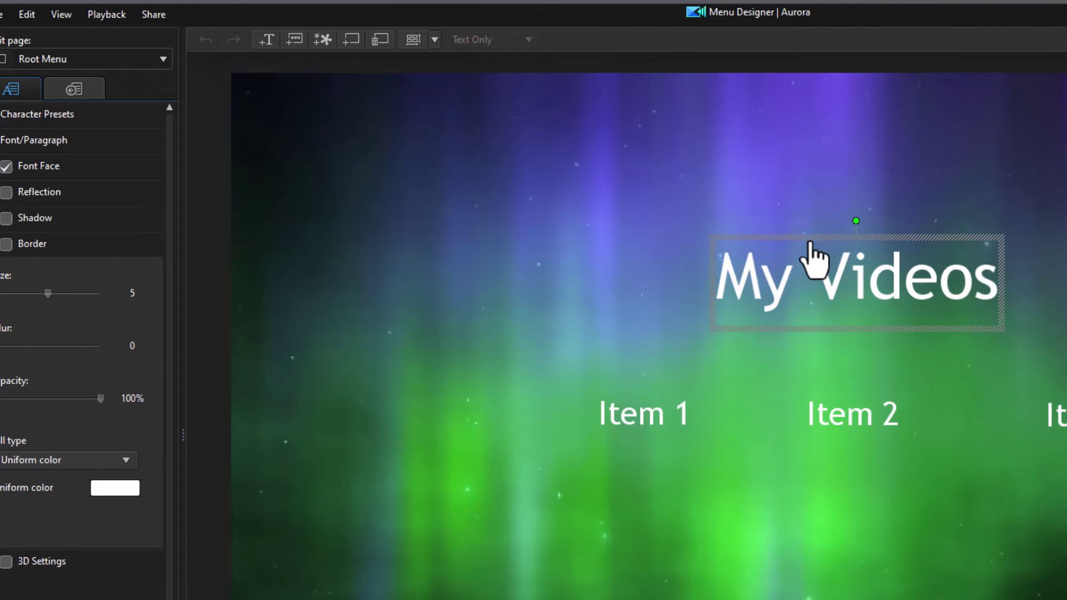
pyautogui.moveTo(809, 258); pyautogui.dragTo(793, 119)
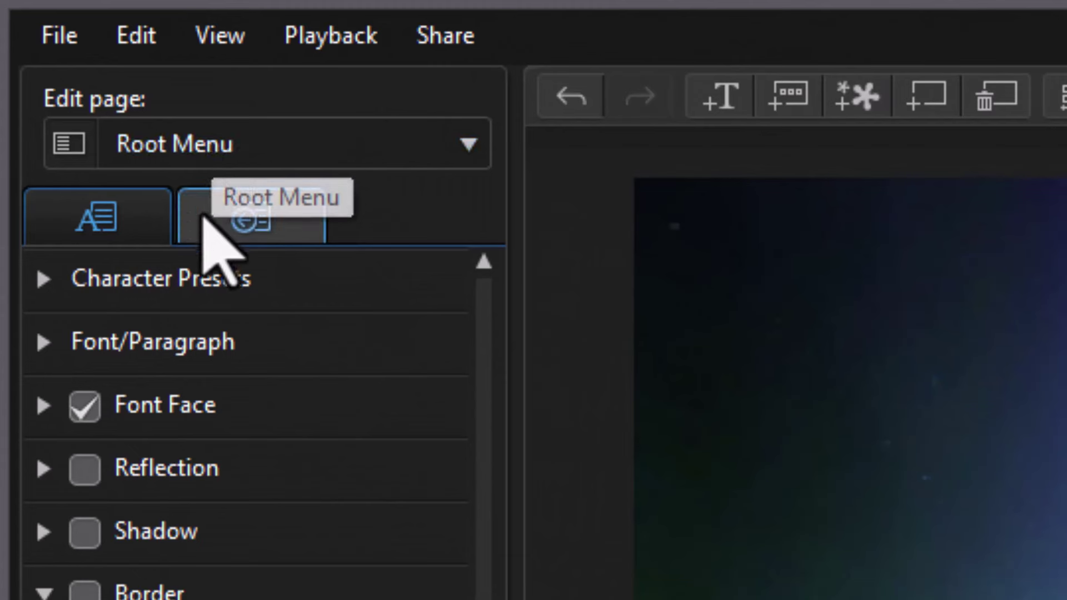
# On the Titles/Chapters Menu page, add buttons up to Item 10 and align them in a grid
pyautogui.click(467, 146)
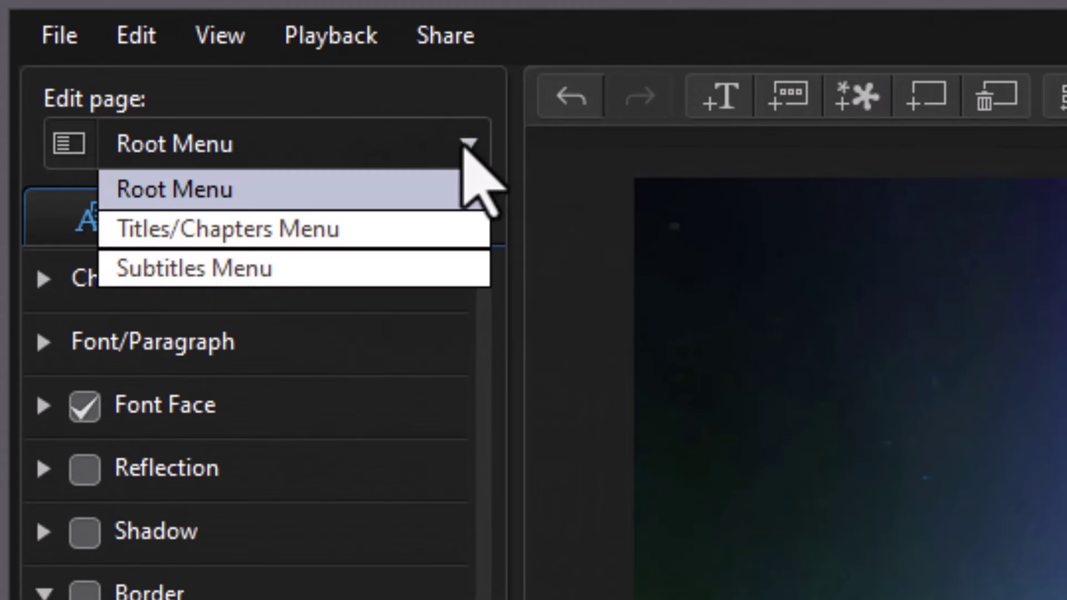
pyautogui.click(424, 228)
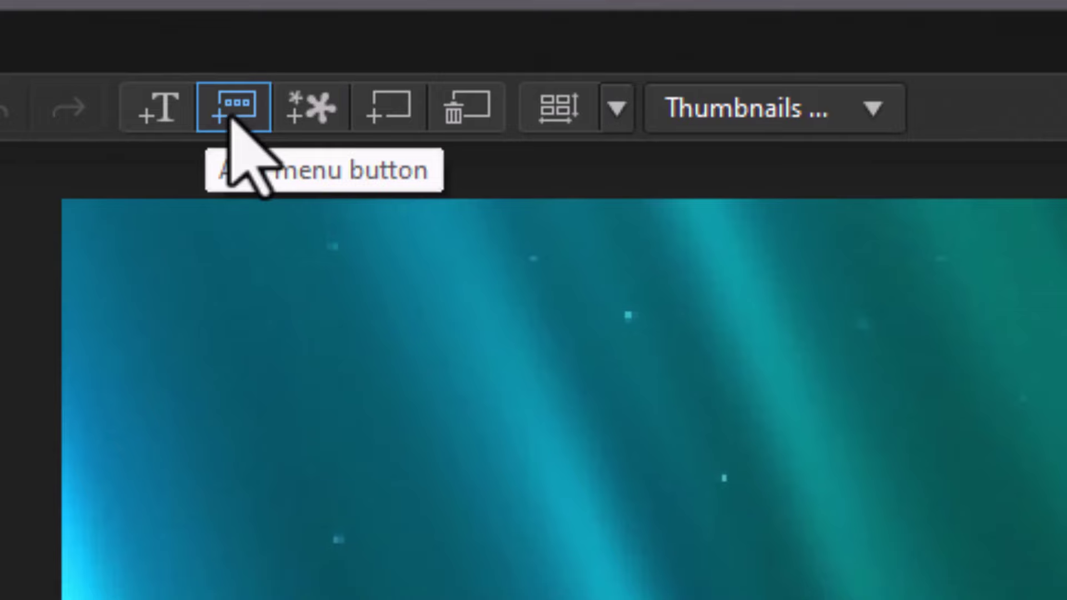
pyautogui.click(231, 117)
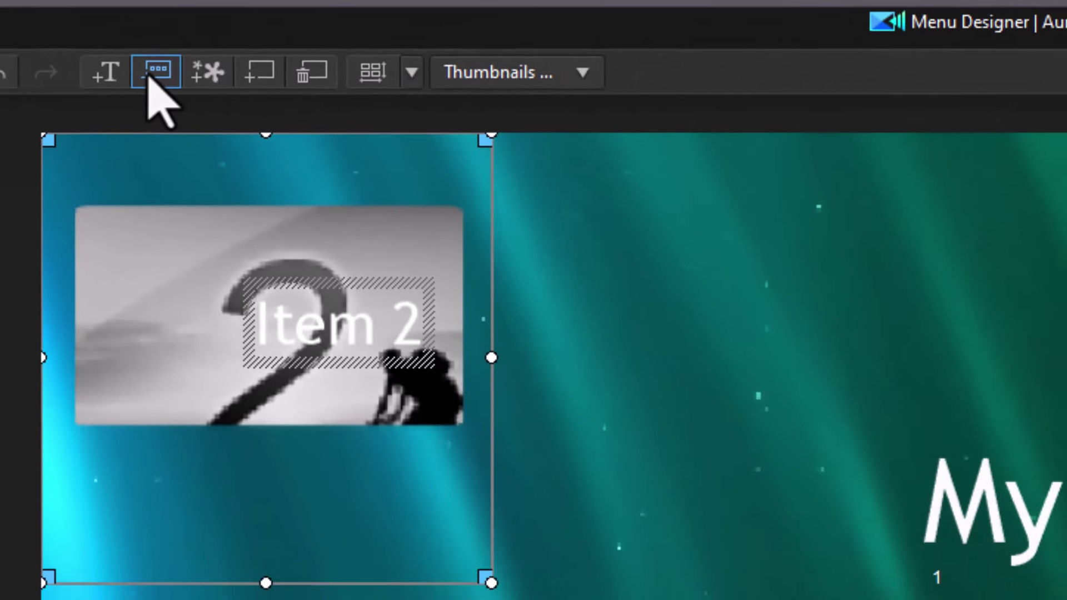
pyautogui.click(148, 77)
pyautogui.click(148, 77)
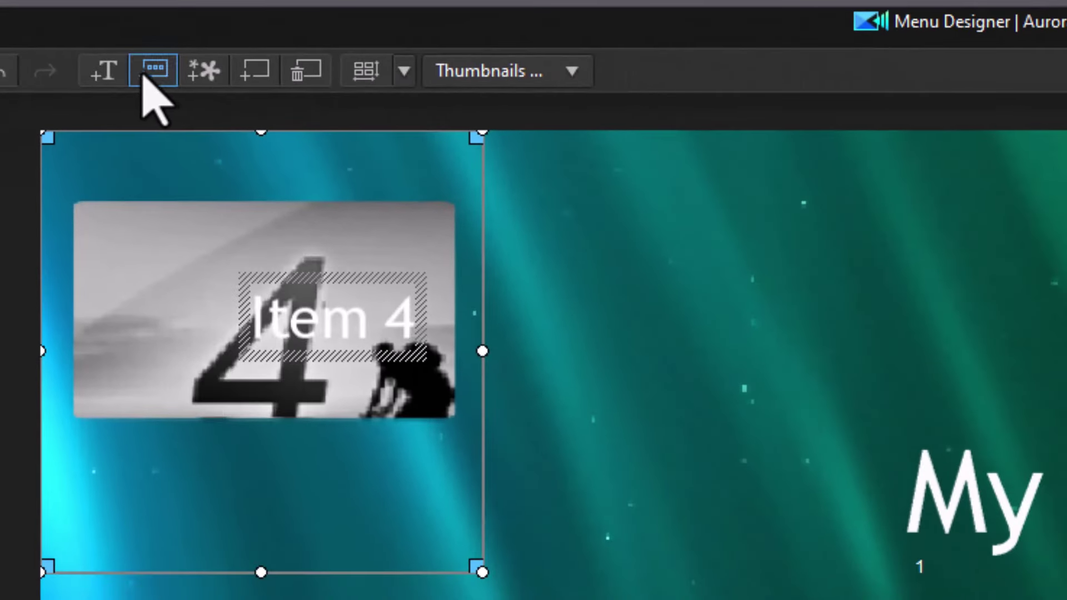
pyautogui.click(144, 75)
pyautogui.click(140, 75)
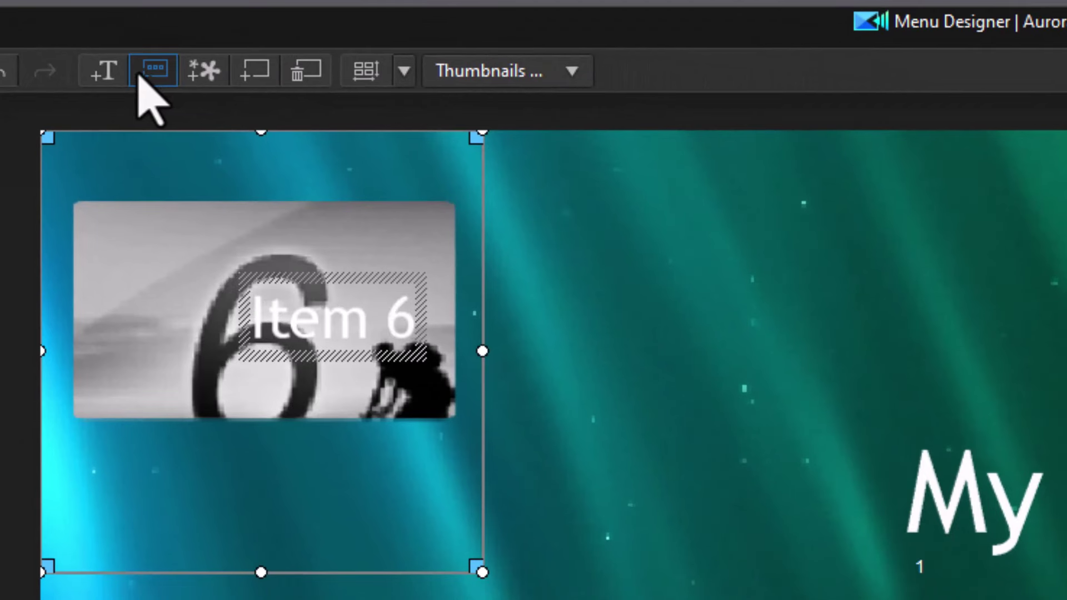
pyautogui.click(139, 75)
pyautogui.click(141, 77)
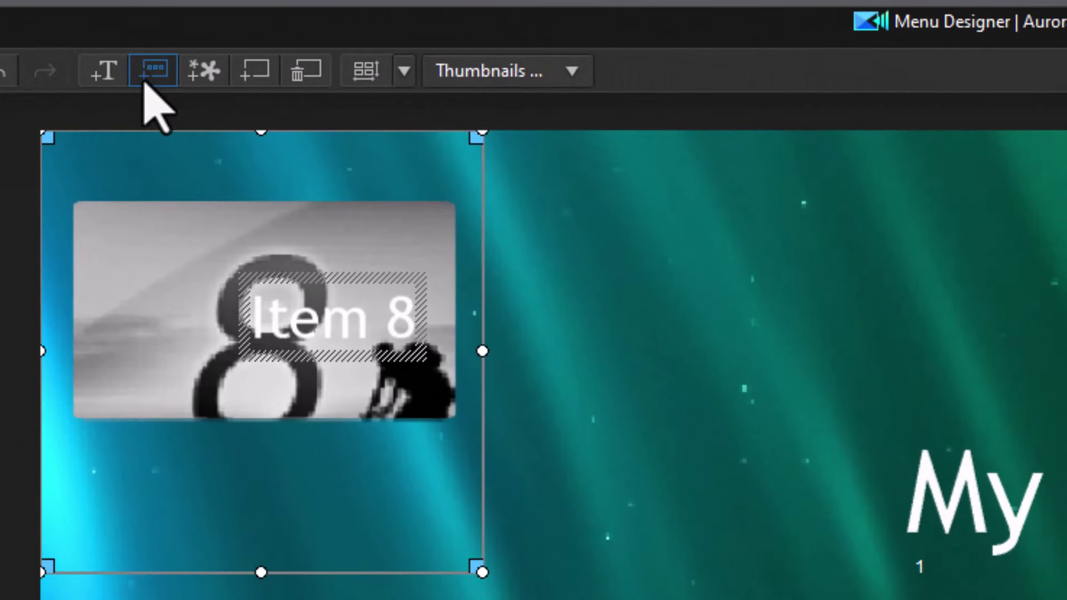
pyautogui.click(143, 78)
pyautogui.click(143, 80)
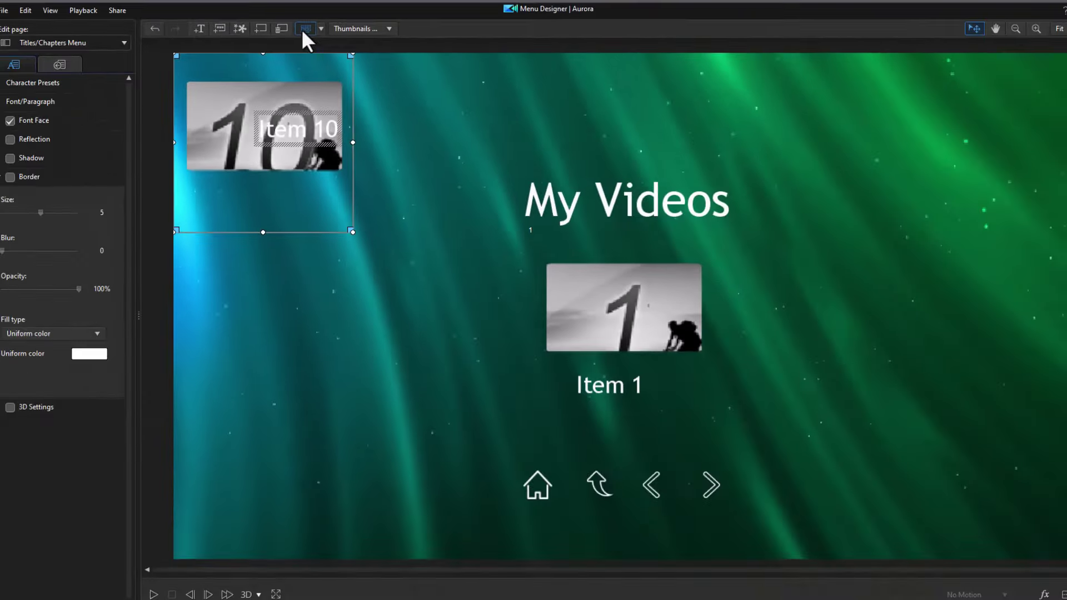
pyautogui.click(366, 71)
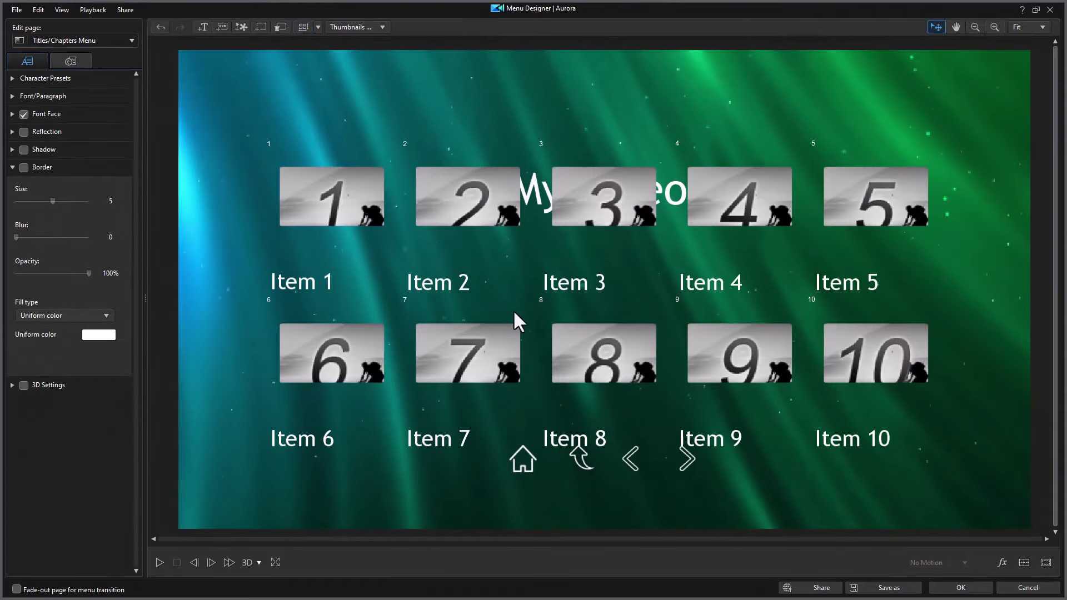
# Drag the My Videos title up above the ten-button grid on the Titles/Chapters page
pyautogui.click(536, 195)
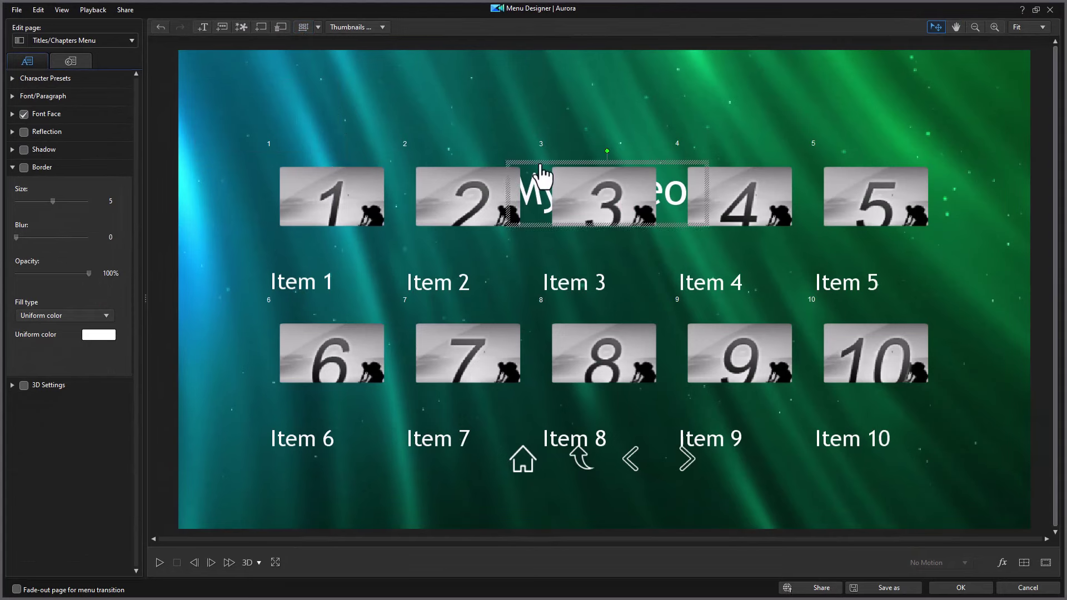
pyautogui.moveTo(507, 92); pyautogui.dragTo(590, 135)
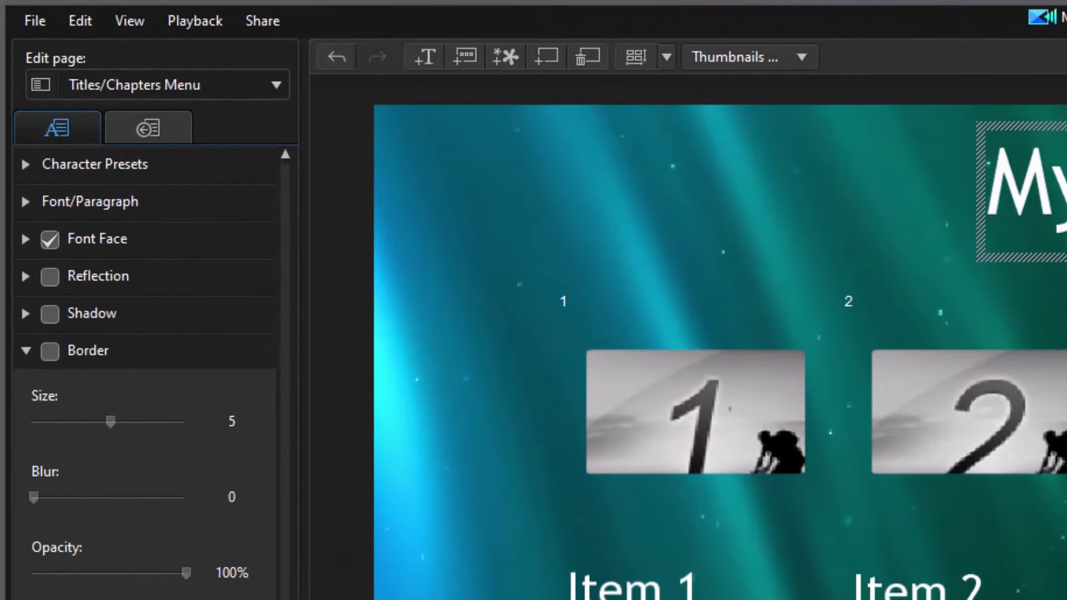
# Use orange navigation buttons on the menu and start saving the design as a template
pyautogui.click(176, 131)
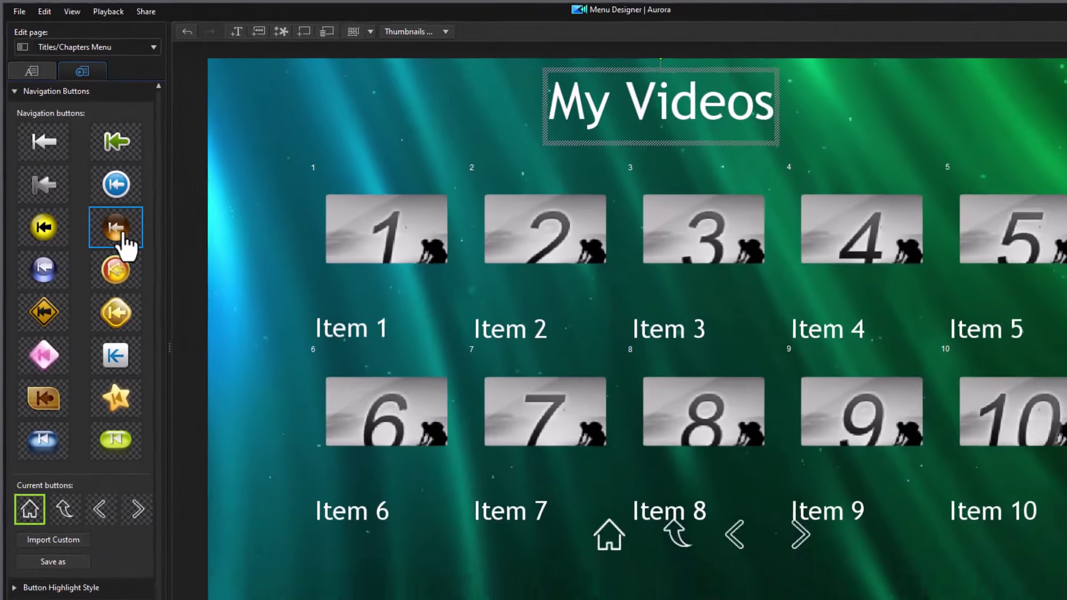
pyautogui.click(220, 422)
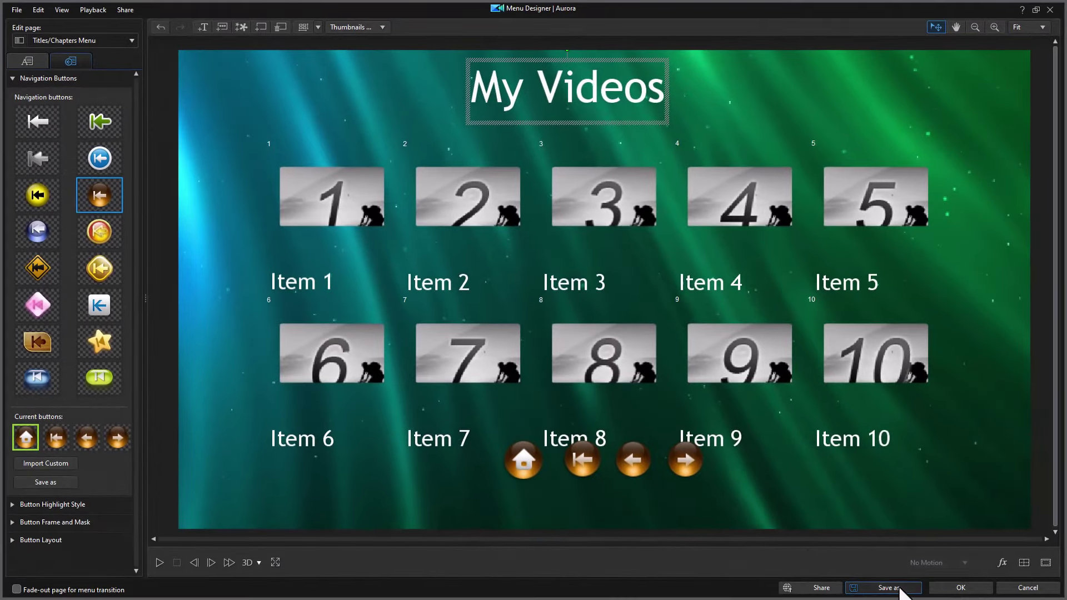
pyautogui.click(899, 588)
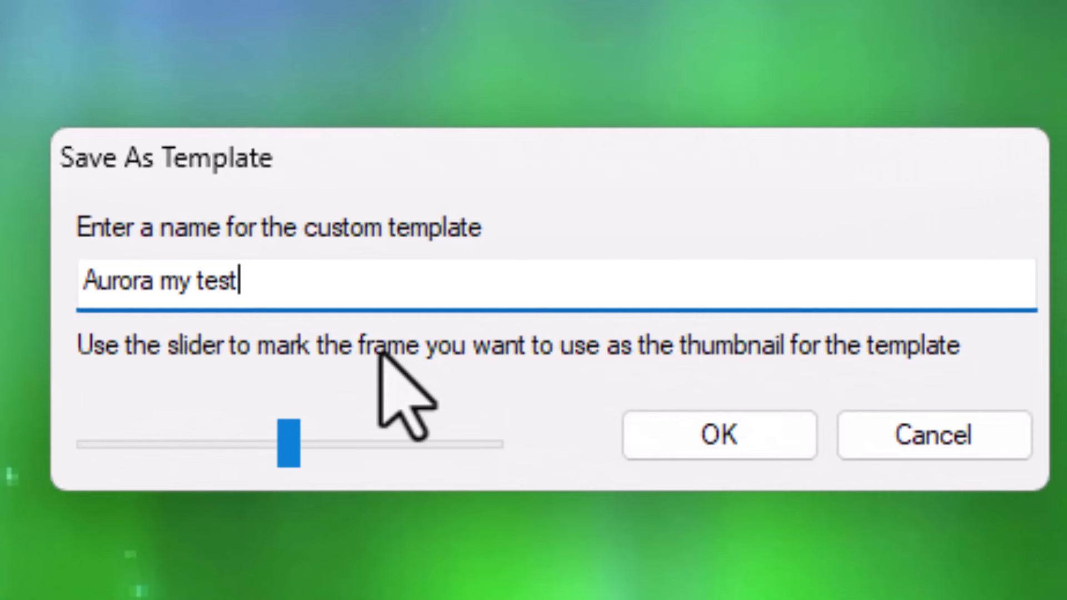
# Confirm saving the design as the custom template 'Aurora my test'
pyautogui.click(702, 429)
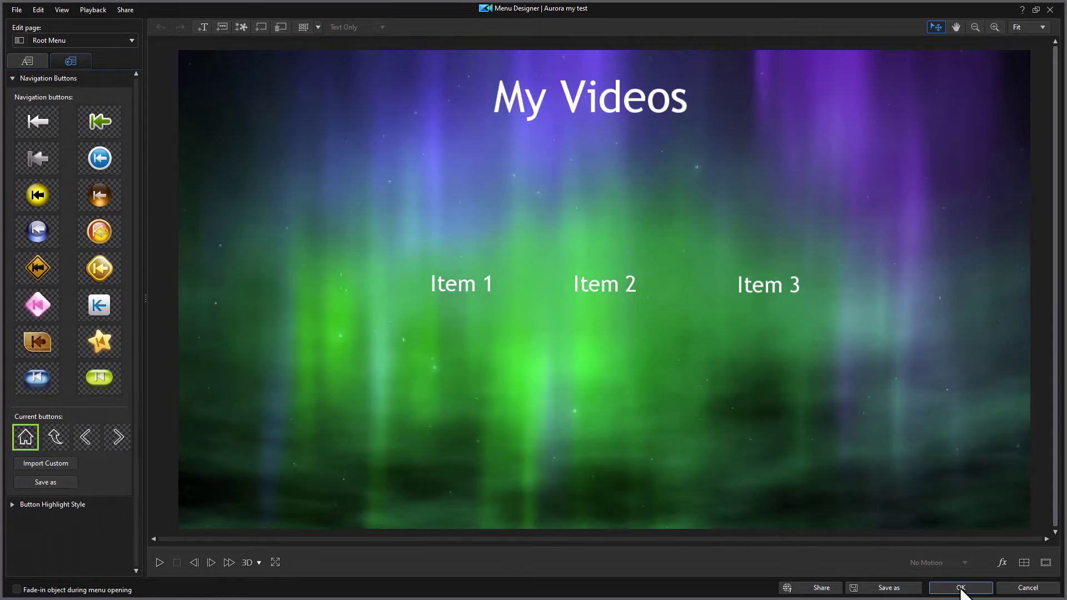
# Leave Menu Designer, select the Aurora my test template and apply it to all menu pages
pyautogui.click(961, 589)
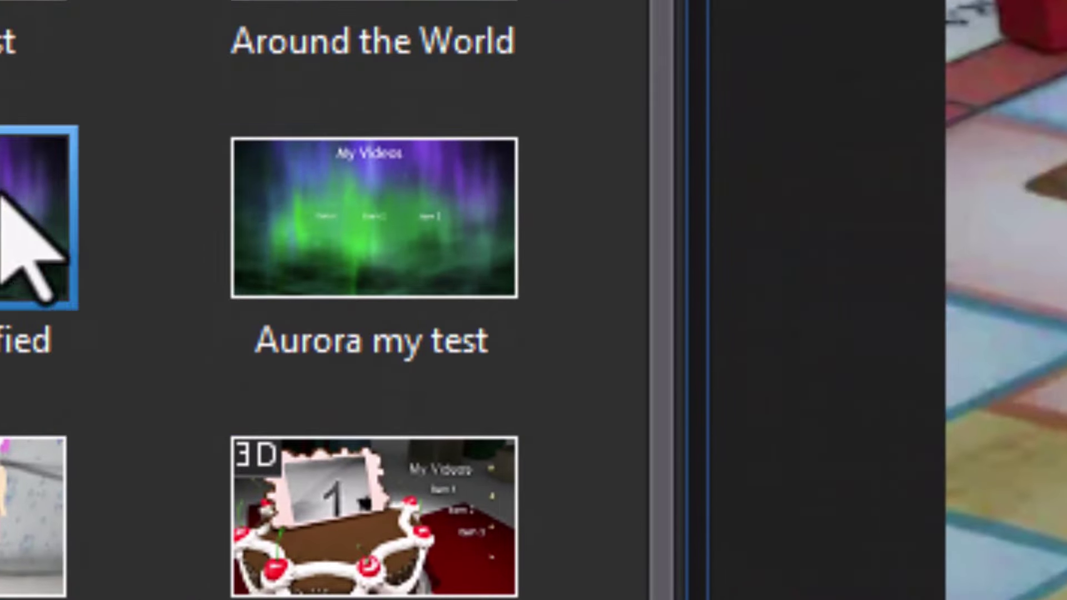
pyautogui.click(434, 250)
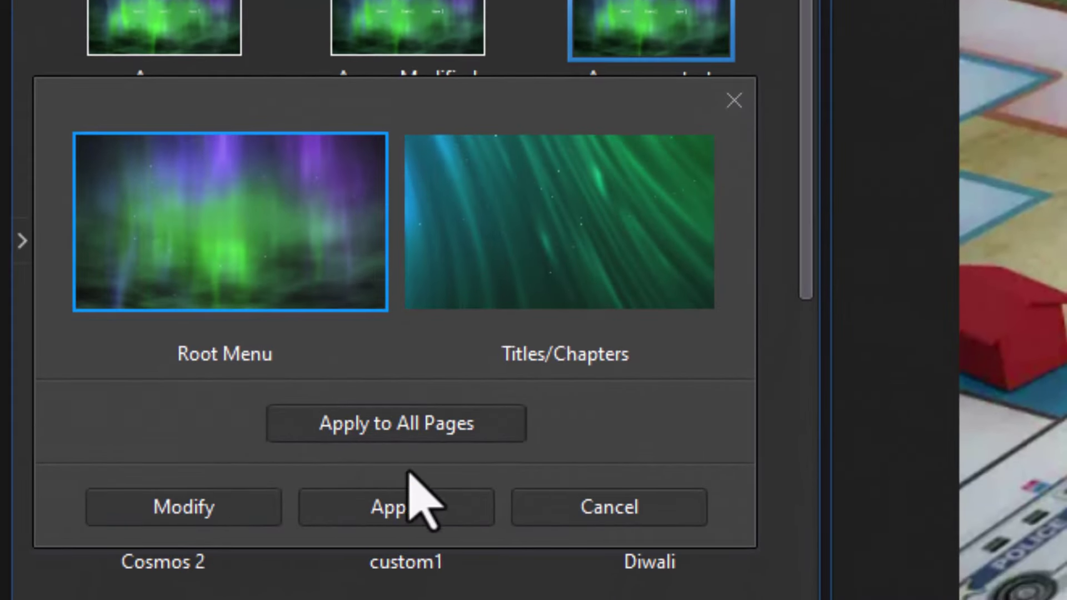
pyautogui.click(403, 431)
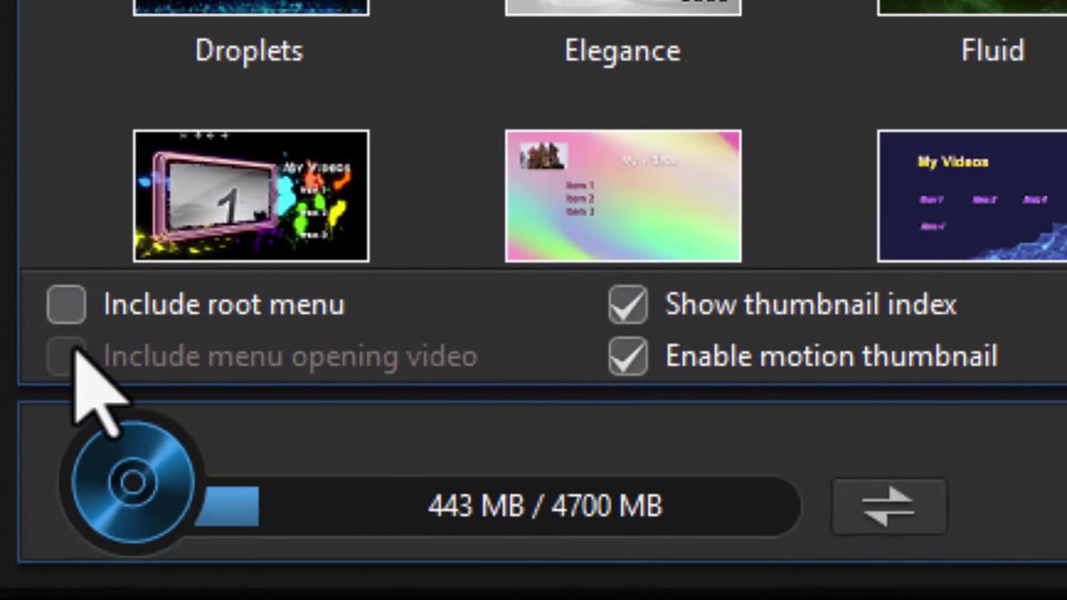
# Turn on Include root menu so the disc opens on the Aurora My Videos page with Play and Scenes
pyautogui.click(62, 318)
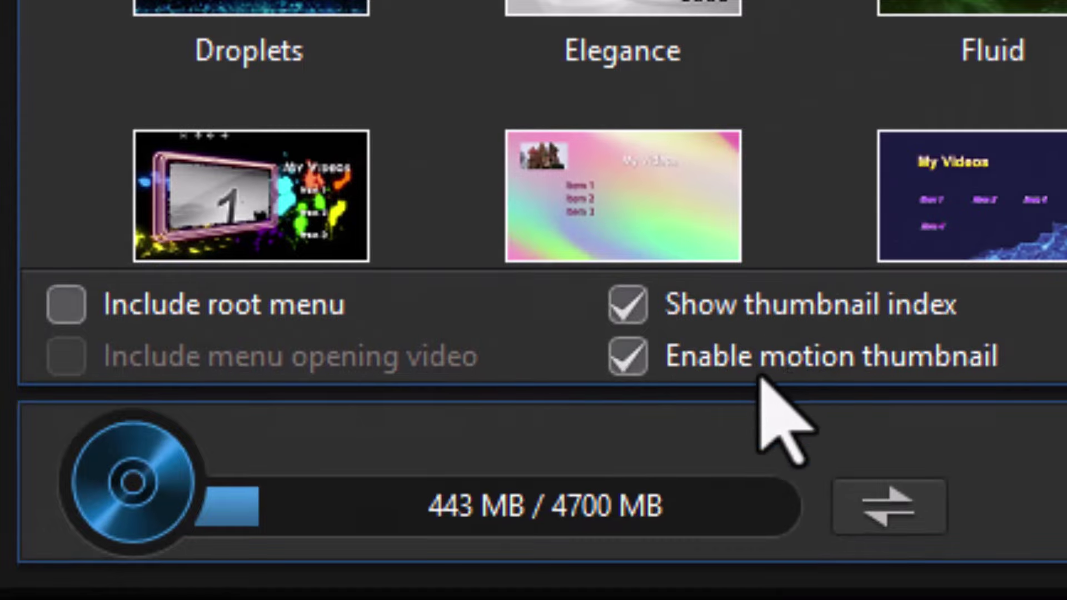
pyautogui.click(69, 307)
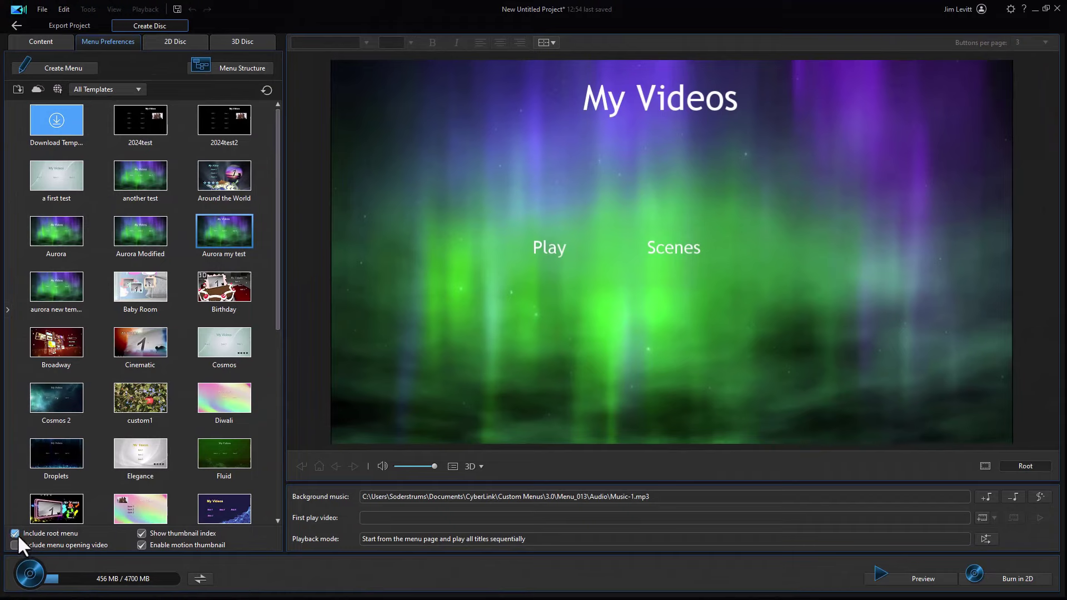
pyautogui.click(15, 533)
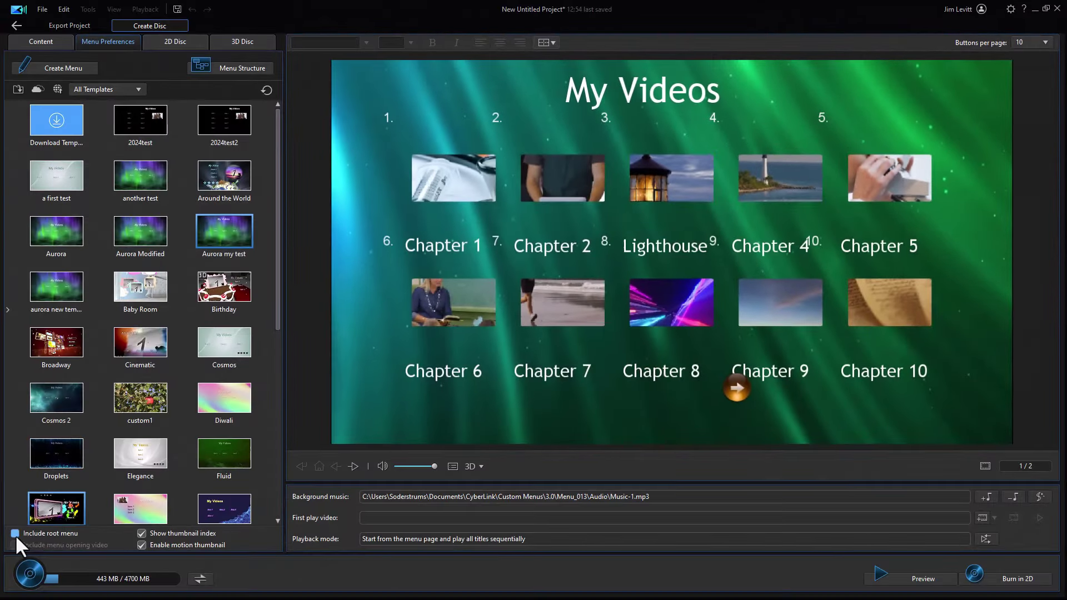
pyautogui.click(15, 534)
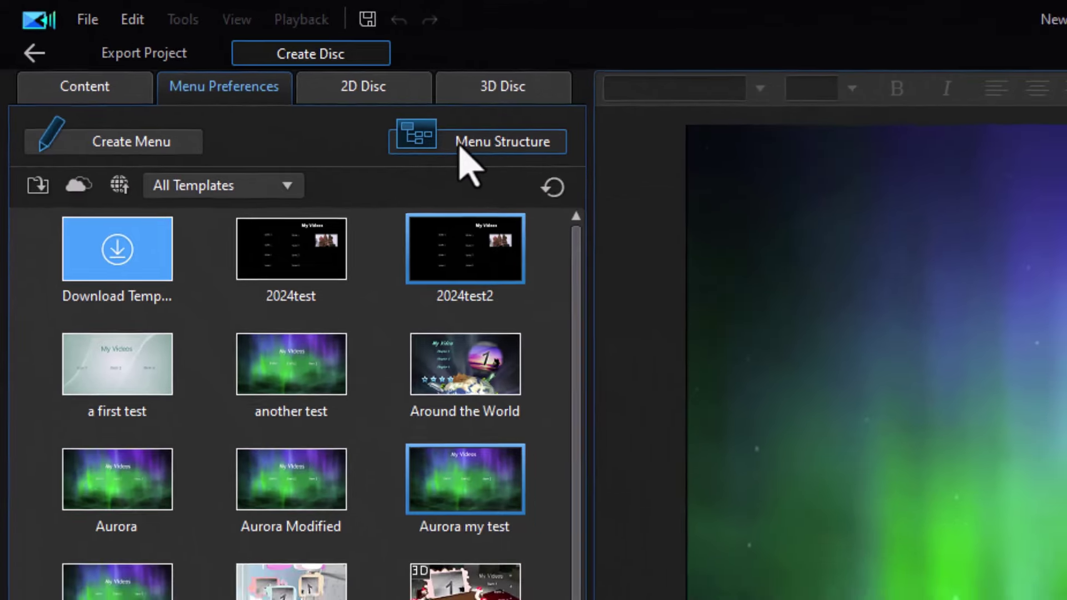
# Show the Menu Structure tree and display the My Videos chapters page
pyautogui.click(503, 164)
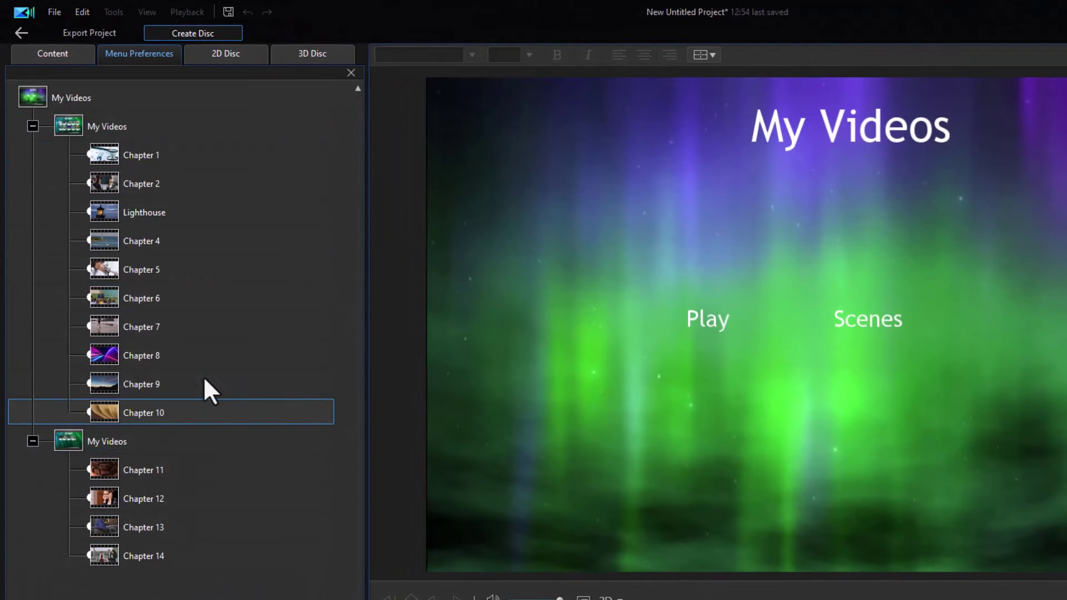
pyautogui.click(146, 122)
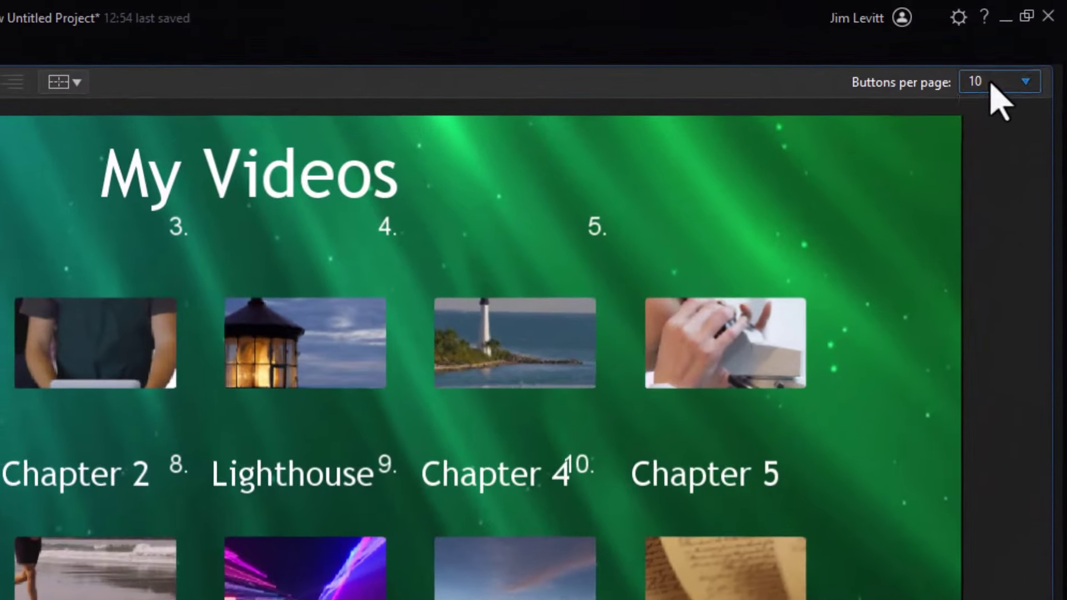
# Set Buttons per page to 8 on the first chapters page and 4 on the second
pyautogui.click(1032, 42)
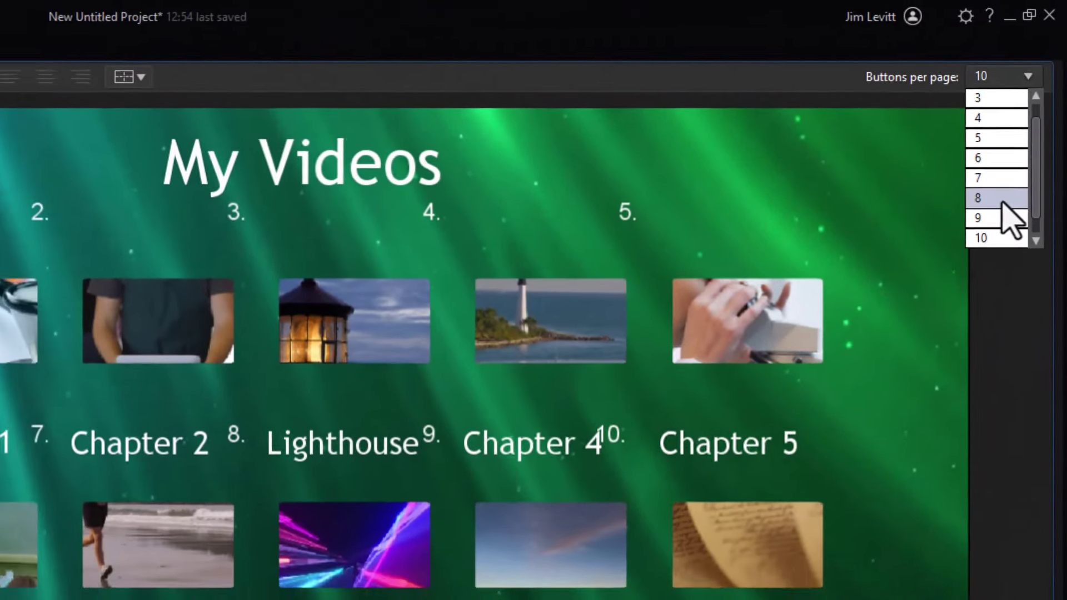
pyautogui.click(1000, 213)
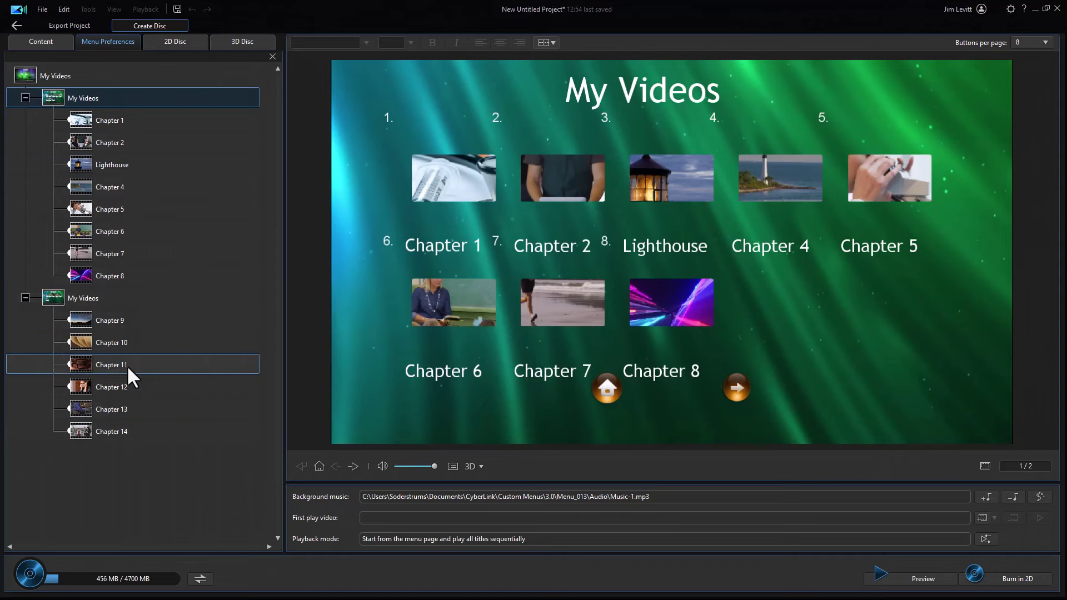
pyautogui.click(120, 296)
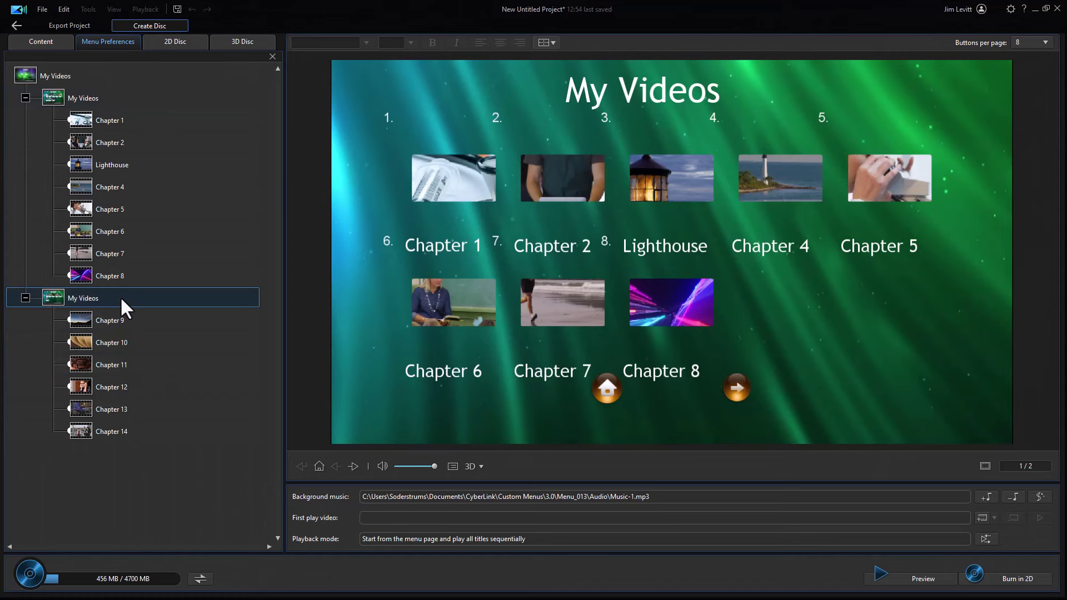
pyautogui.click(1045, 43)
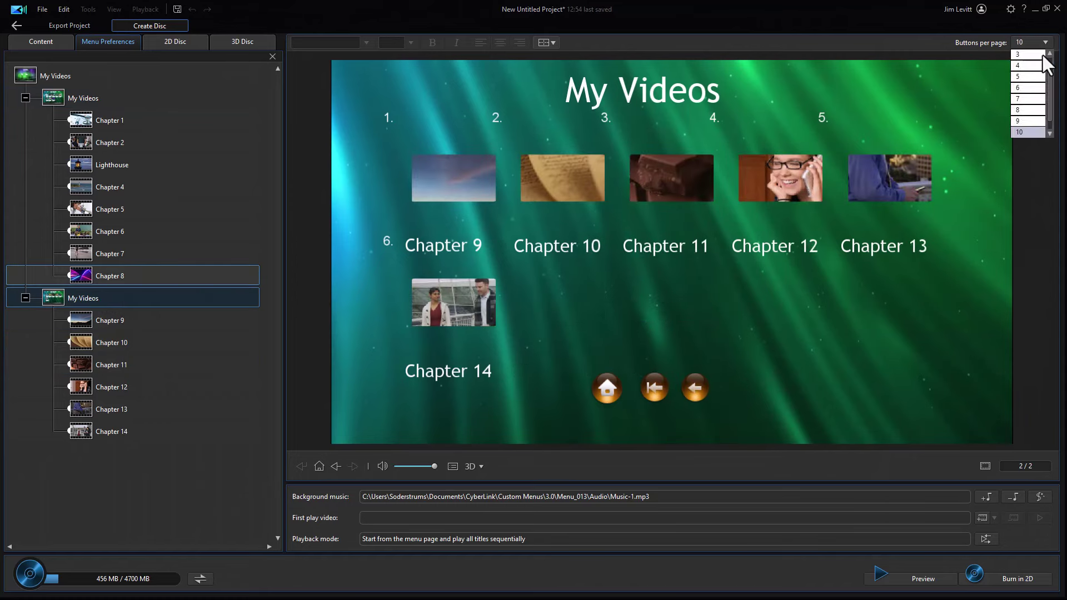
pyautogui.click(1036, 67)
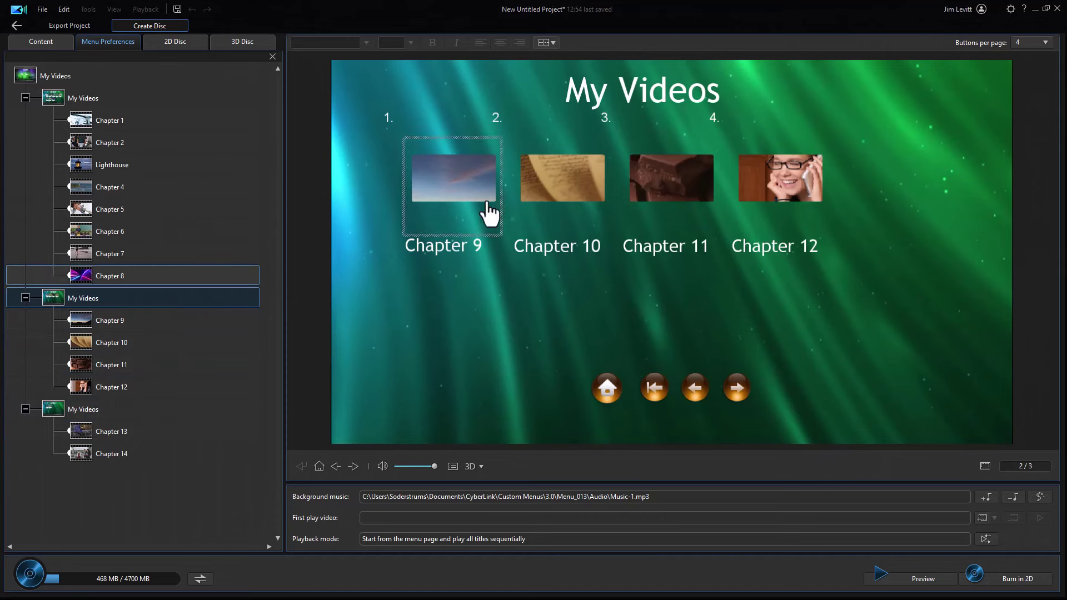
# Rename the second chapters page's My Videos title to 'Section 2'
pyautogui.click(600, 93)
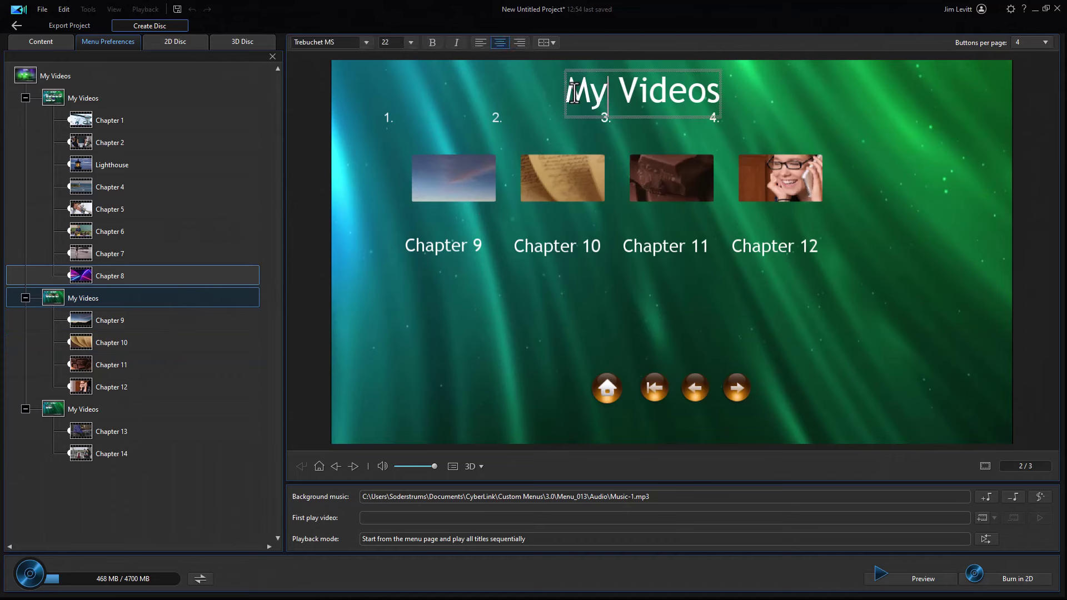
pyautogui.moveTo(573, 92); pyautogui.dragTo(733, 93)
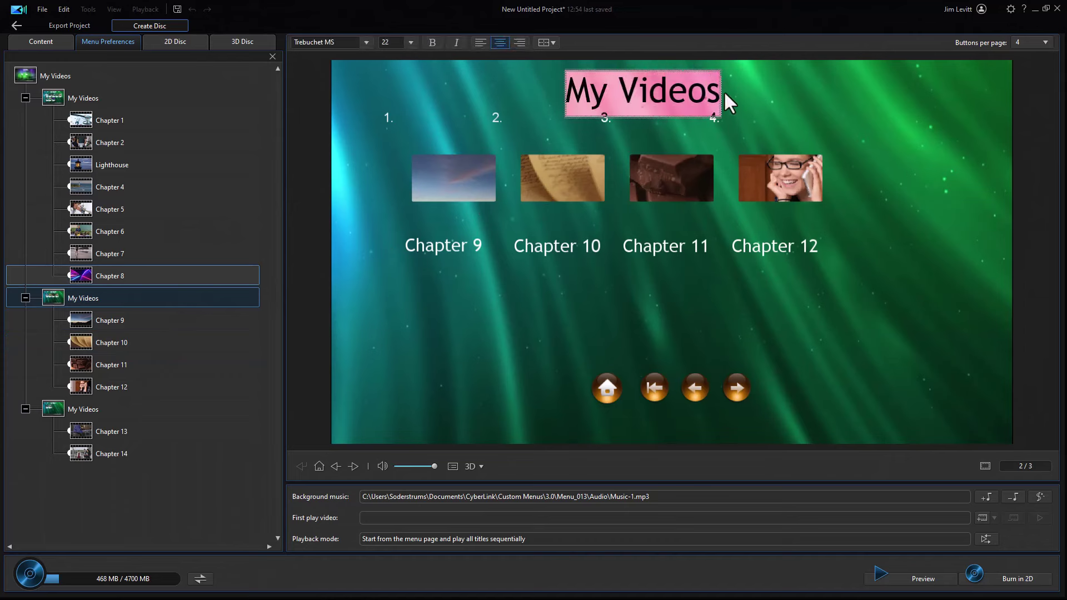
pyautogui.write('Sectiponm')
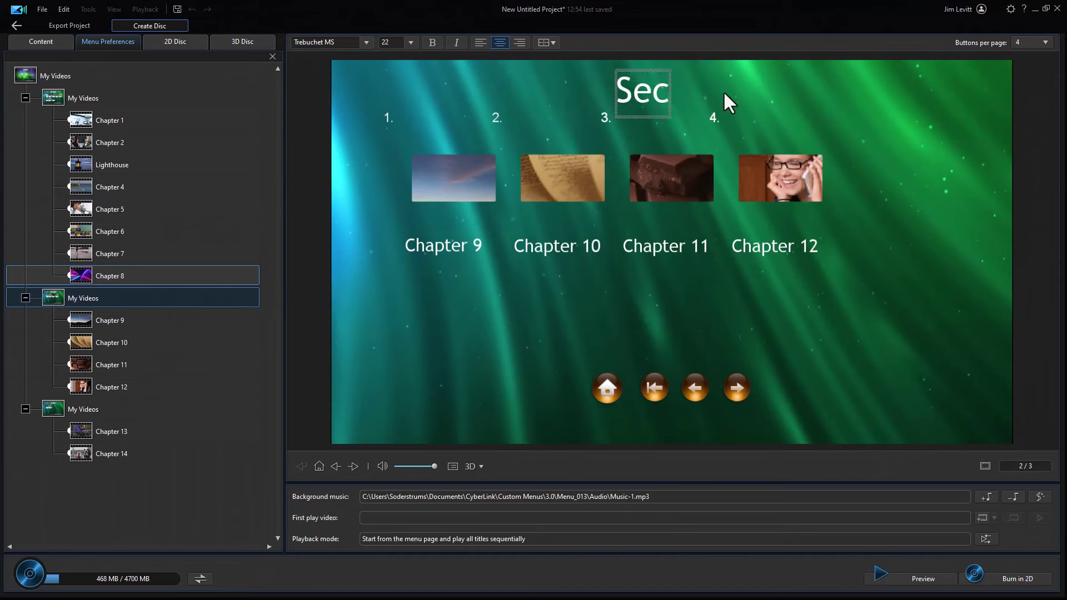
pyautogui.press('BackSpace')
pyautogui.press('BackSpace')
pyautogui.press('BackSpace')
pyautogui.press('BackSpace')
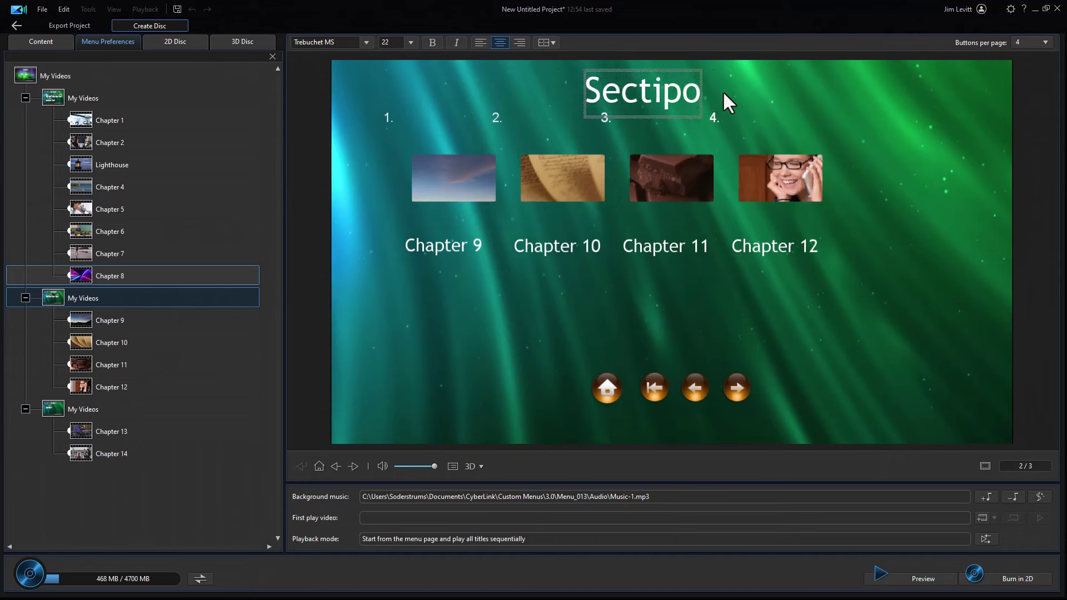
pyautogui.write('on 2')
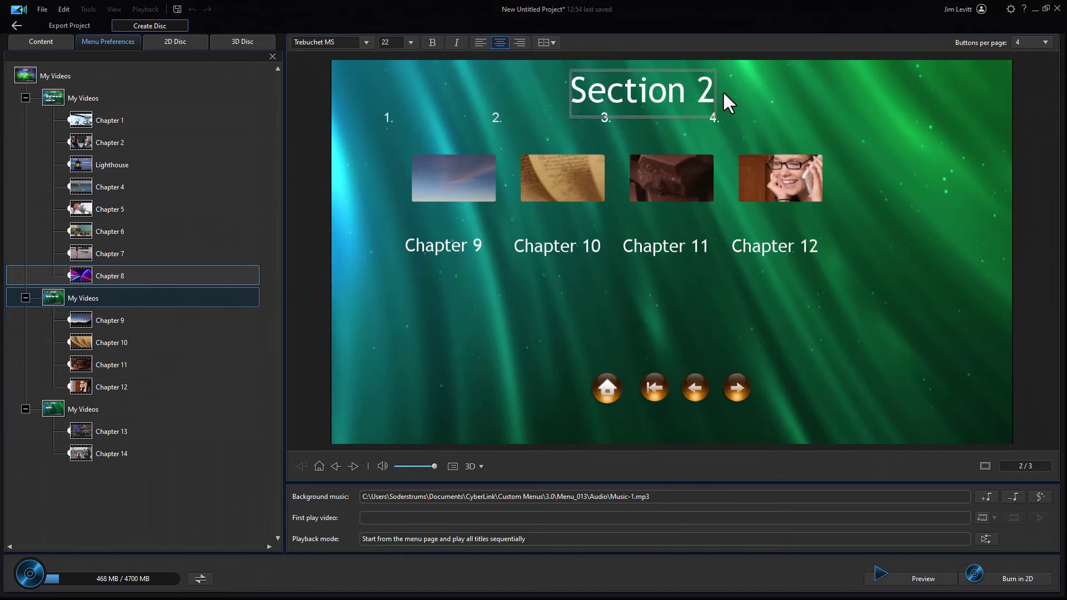
pyautogui.click(210, 363)
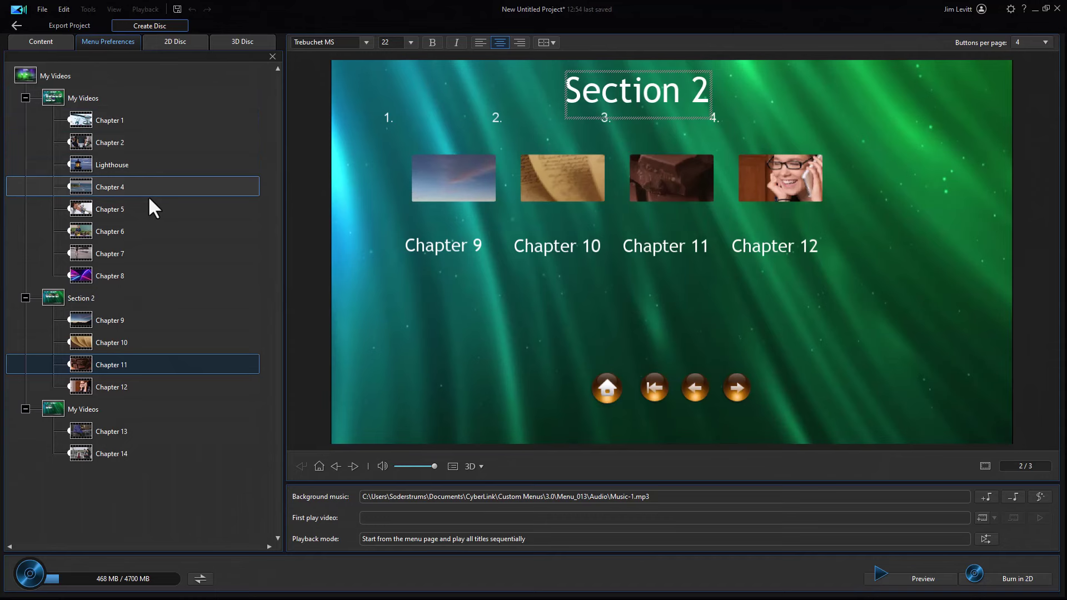
pyautogui.click(135, 96)
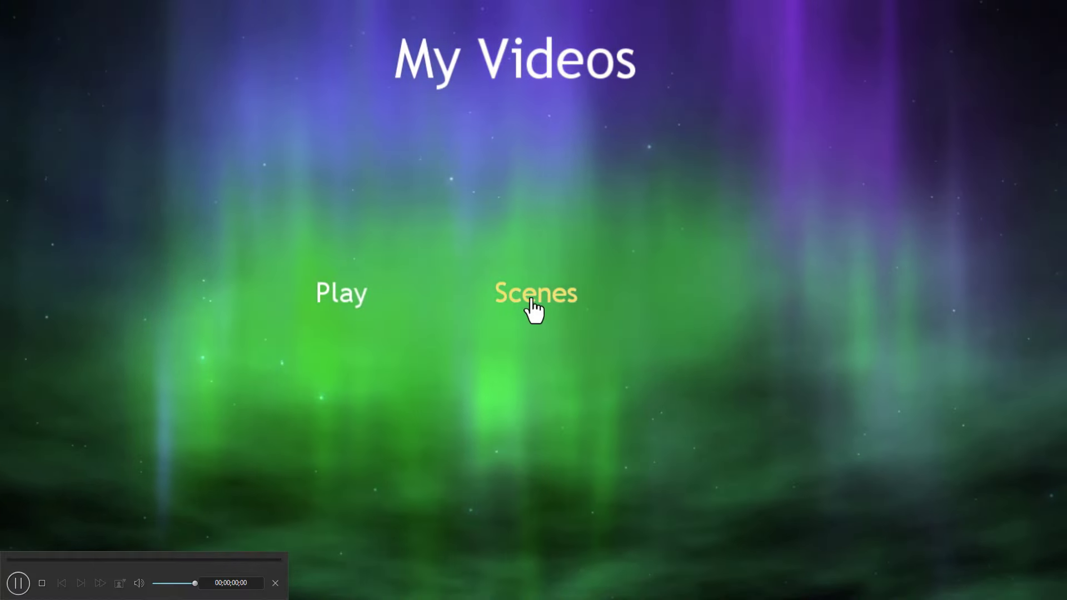
# Preview the disc: open Scenes, then page forward twice to reach Section 2's Chapters 9–12
pyautogui.click(533, 310)
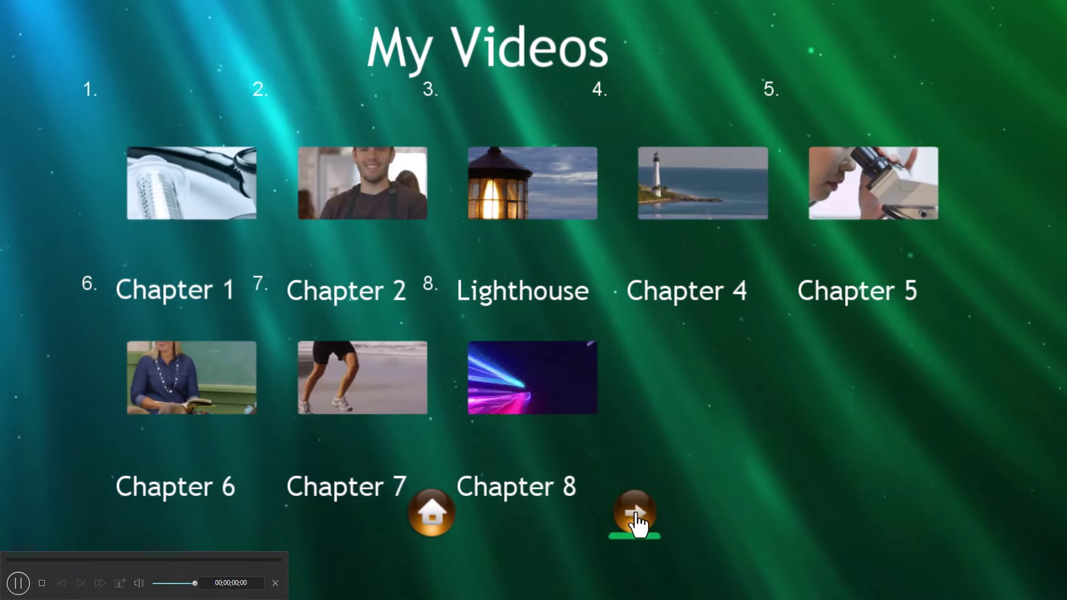
pyautogui.click(636, 512)
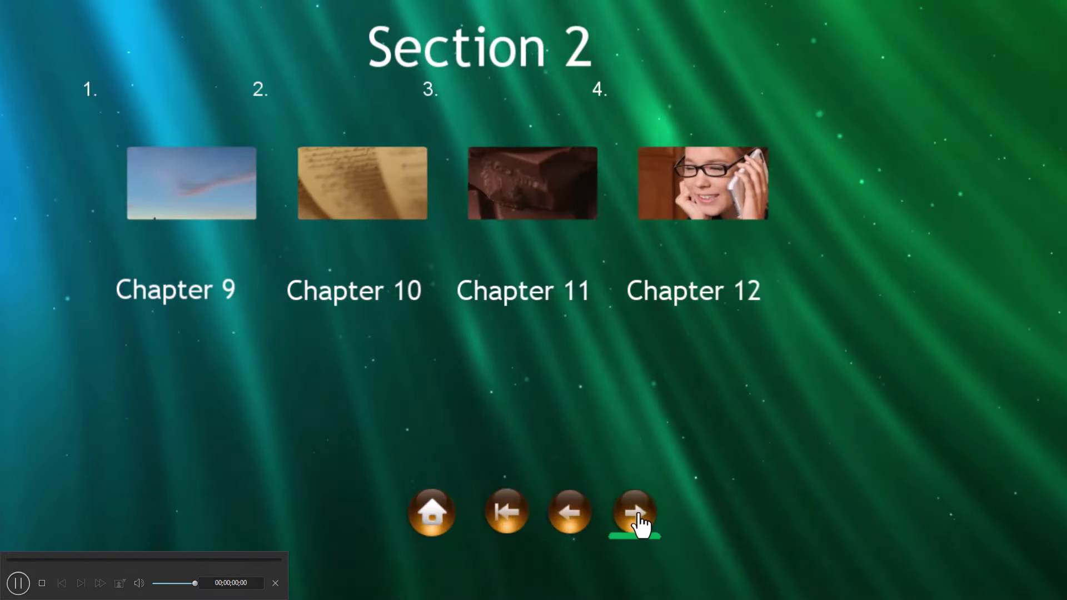
pyautogui.click(637, 517)
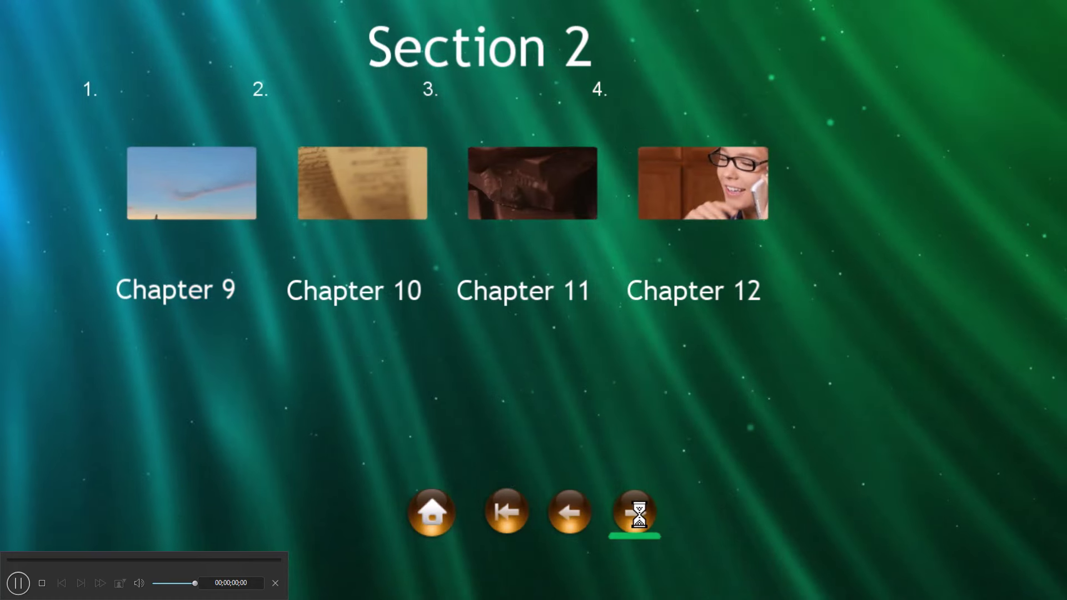